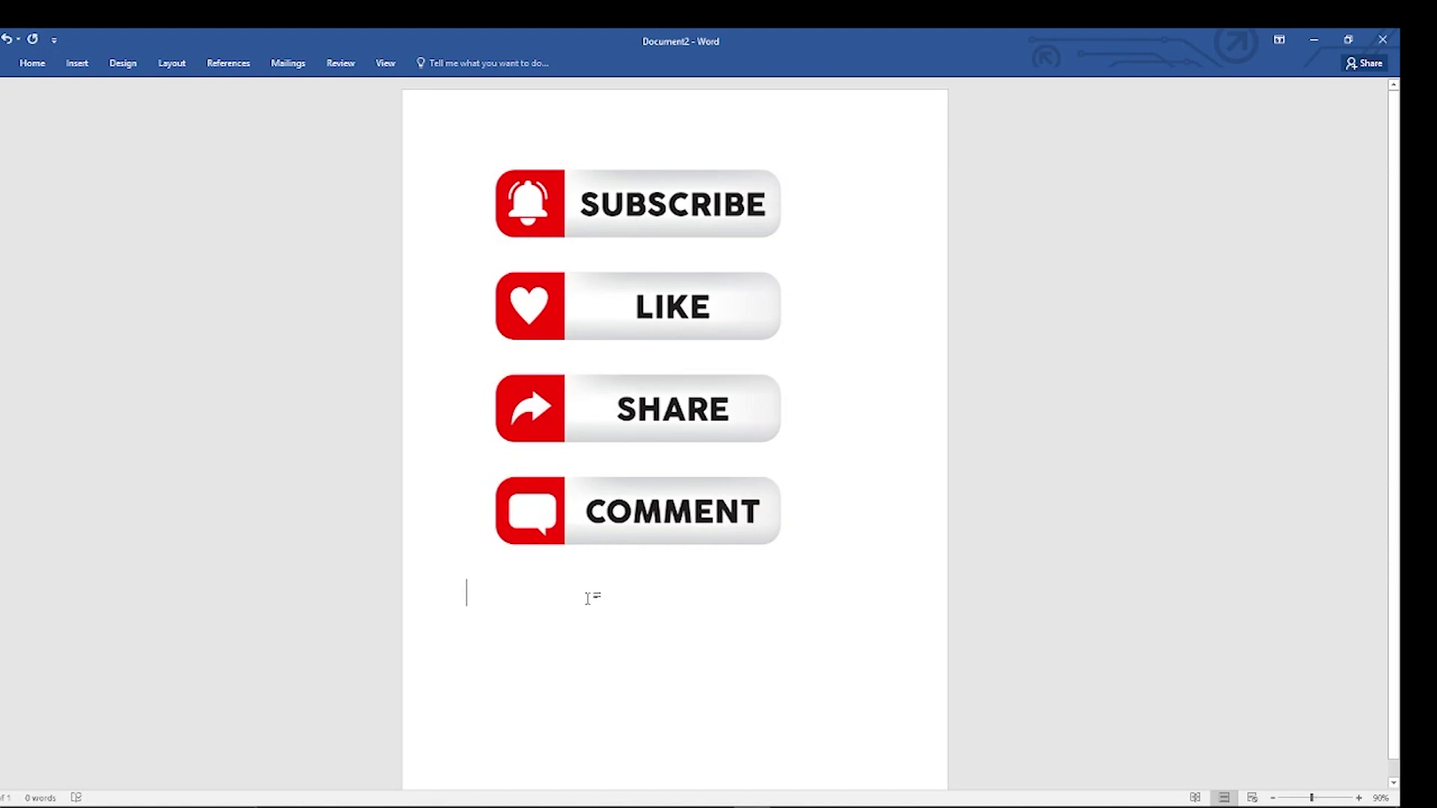
- Type the test line 'This is my first wokr' under the images, then erase it back
text(This is )
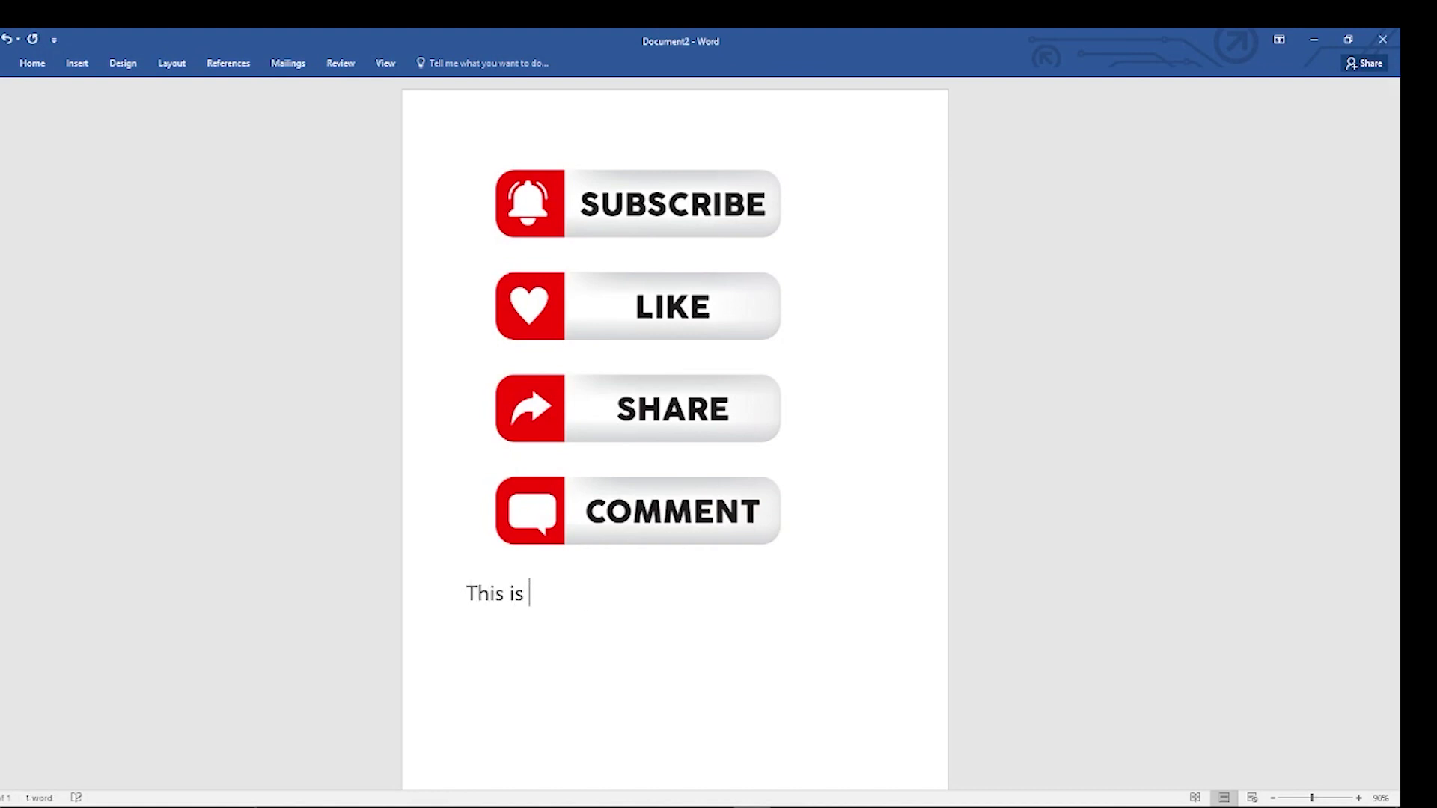
text(my f)
text(irst wo)
text(kr)
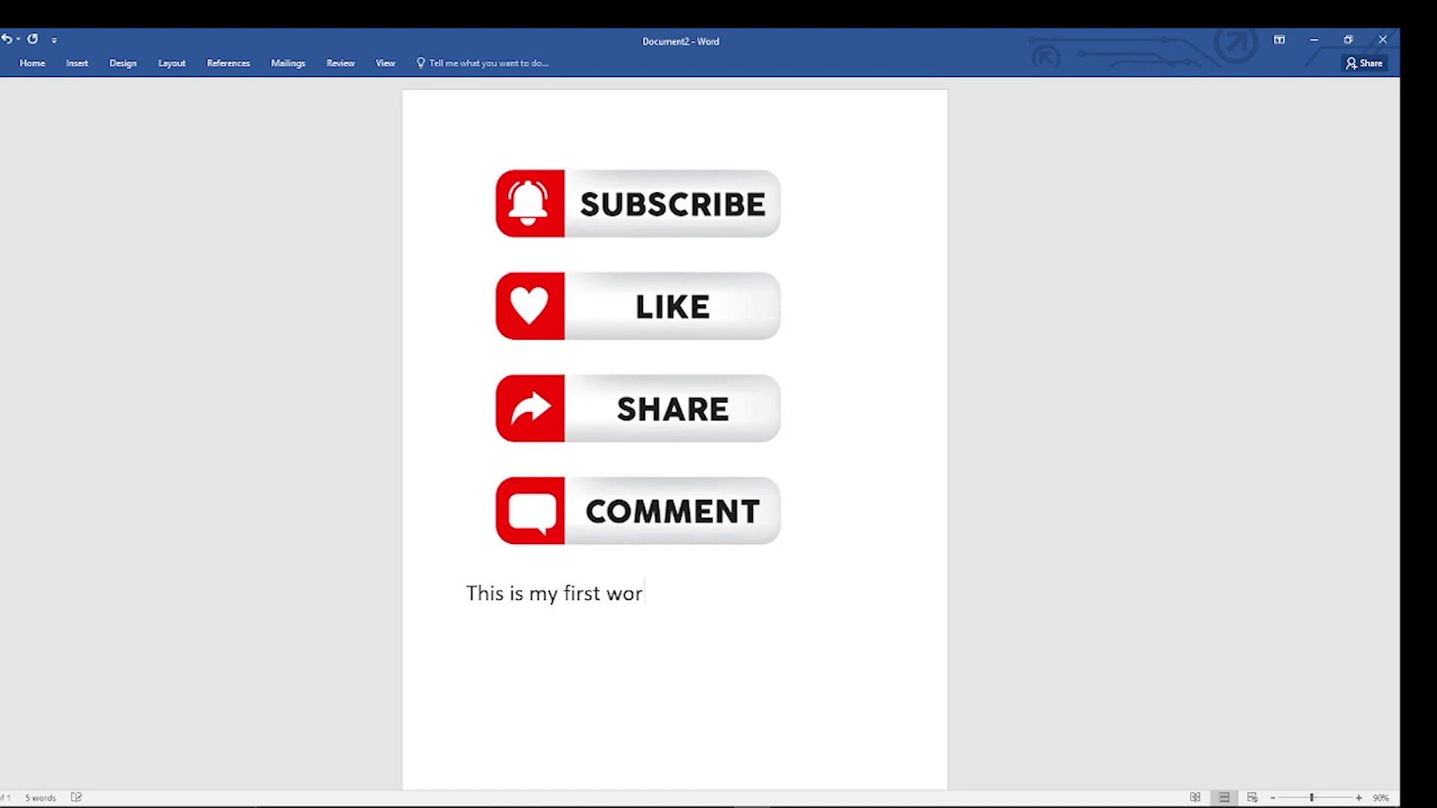
key(BackSpace)
key(BackSpace)
key(BackSpace)
key(BackSpace)
key(BackSpace)
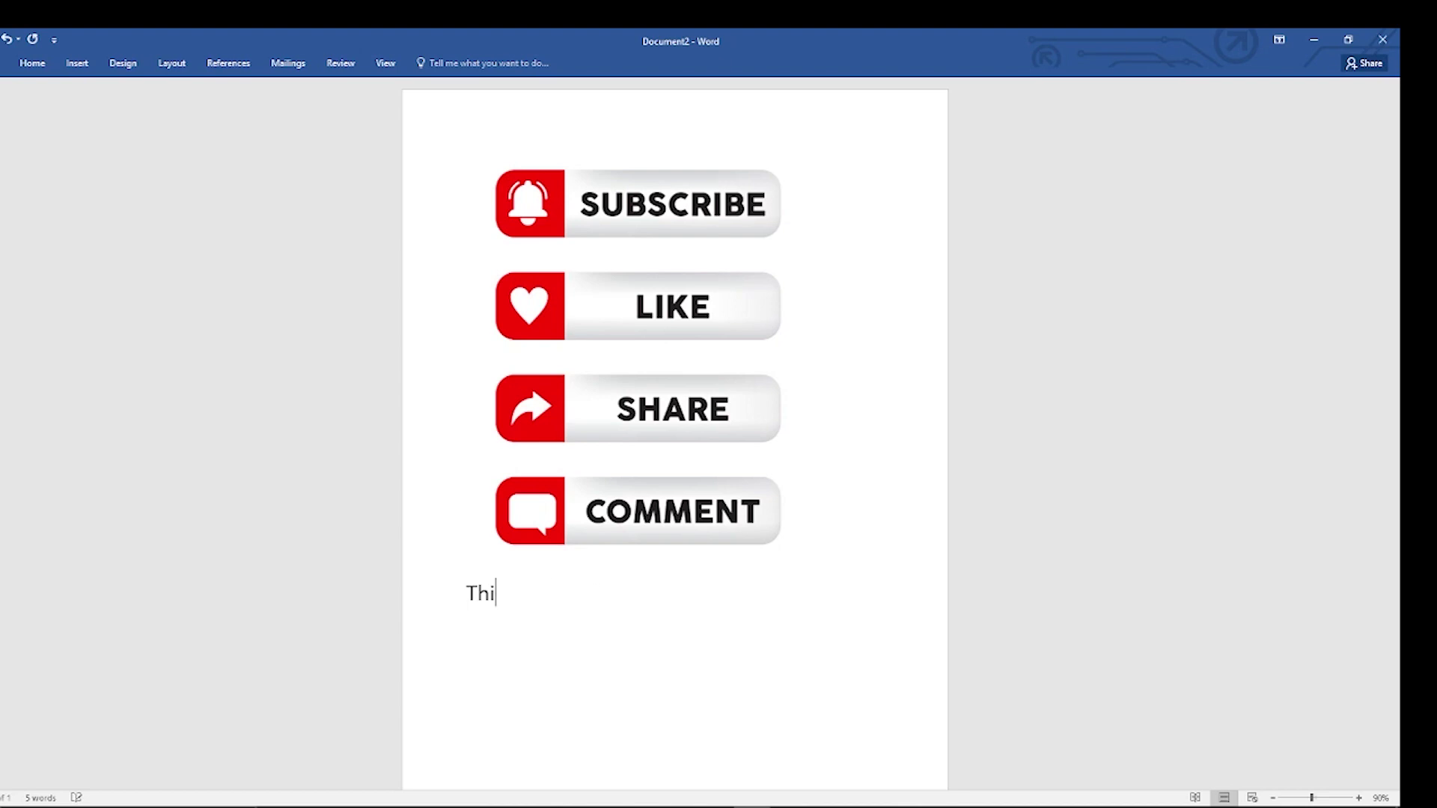
key(BackSpace)
key(BackSpace)
key(BackSpace)
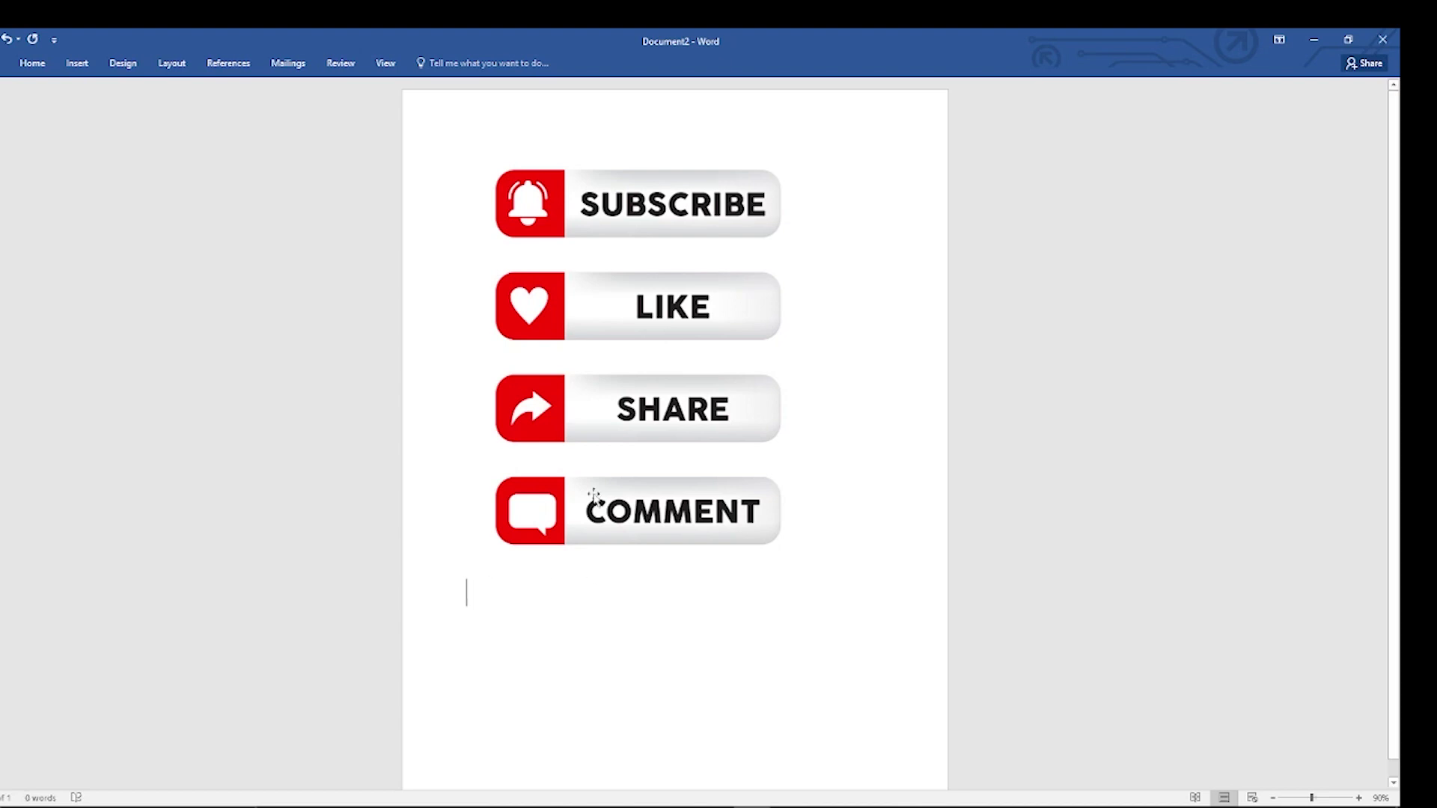
- Minimize Word, refresh the desktop, and launch Control Panel from Start search
click(1311, 38)
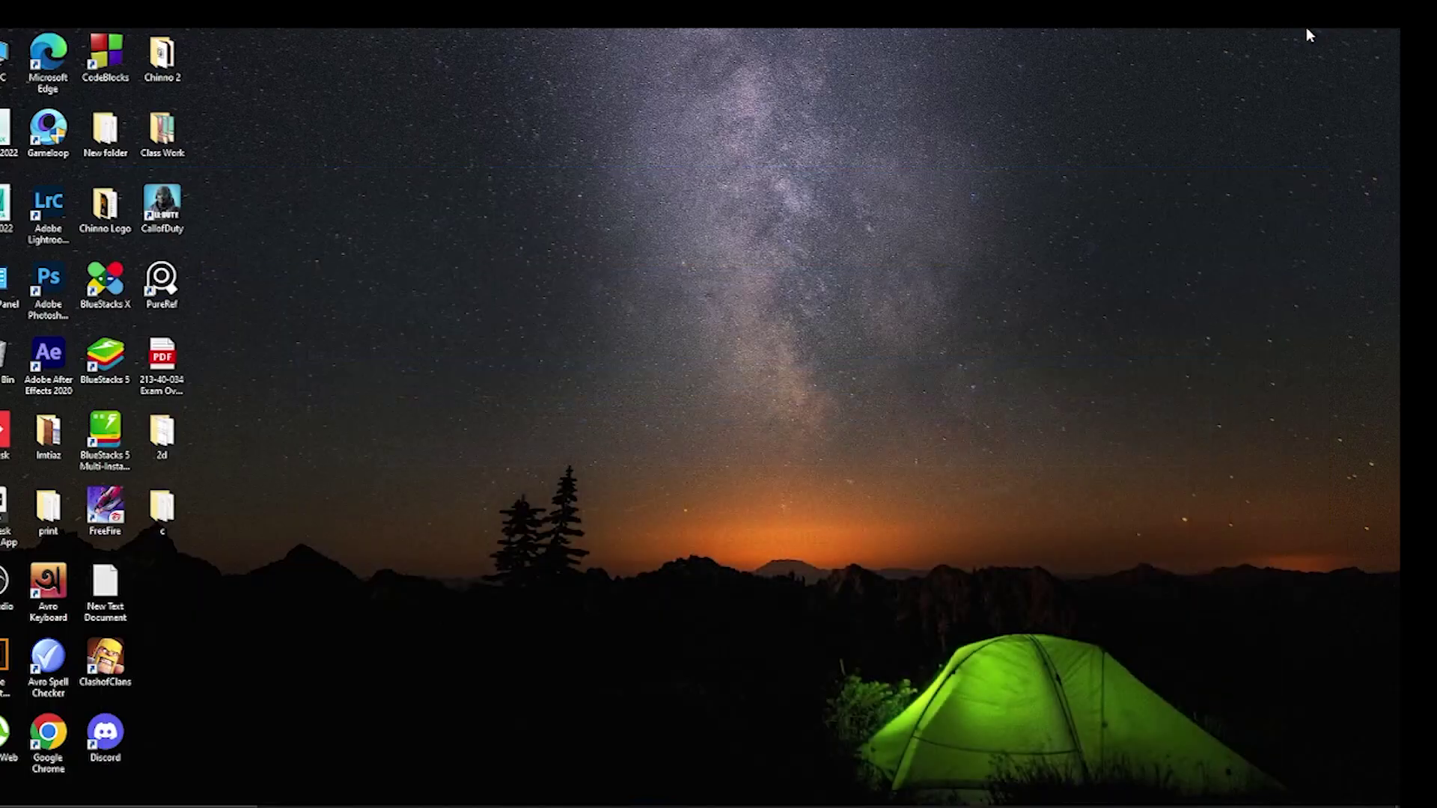
right_click(507, 205)
click(550, 253)
key(super)
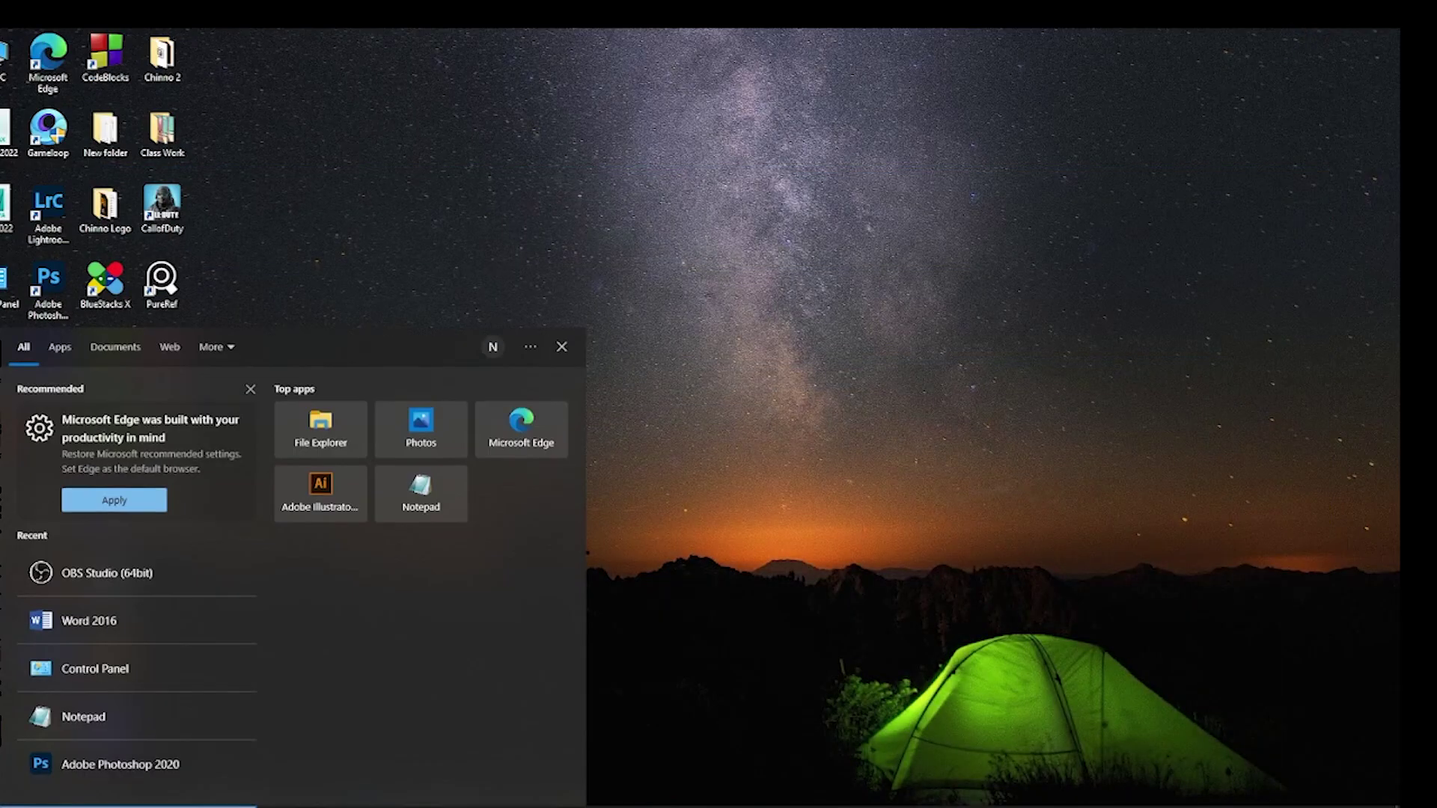
text(ontr)
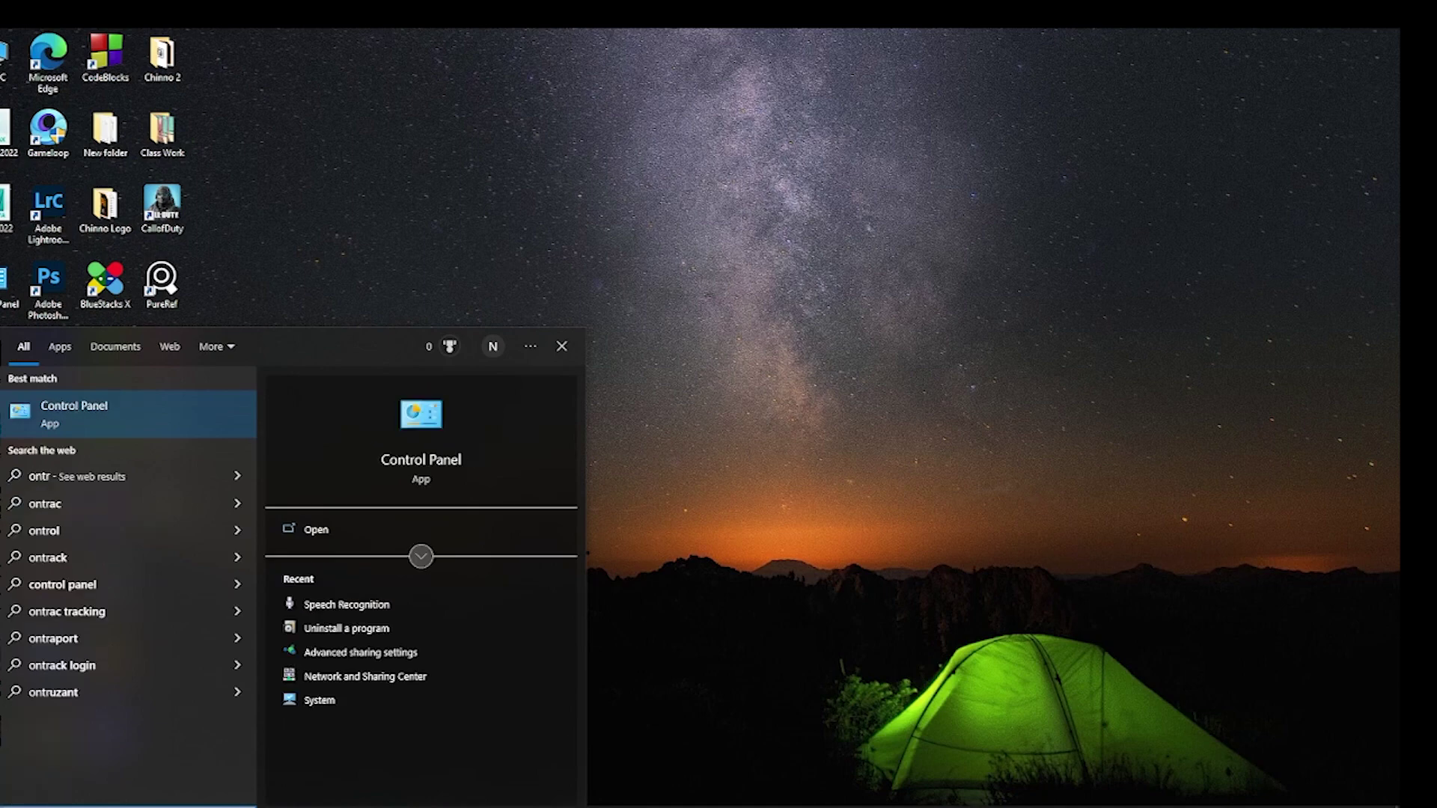
key(Return)
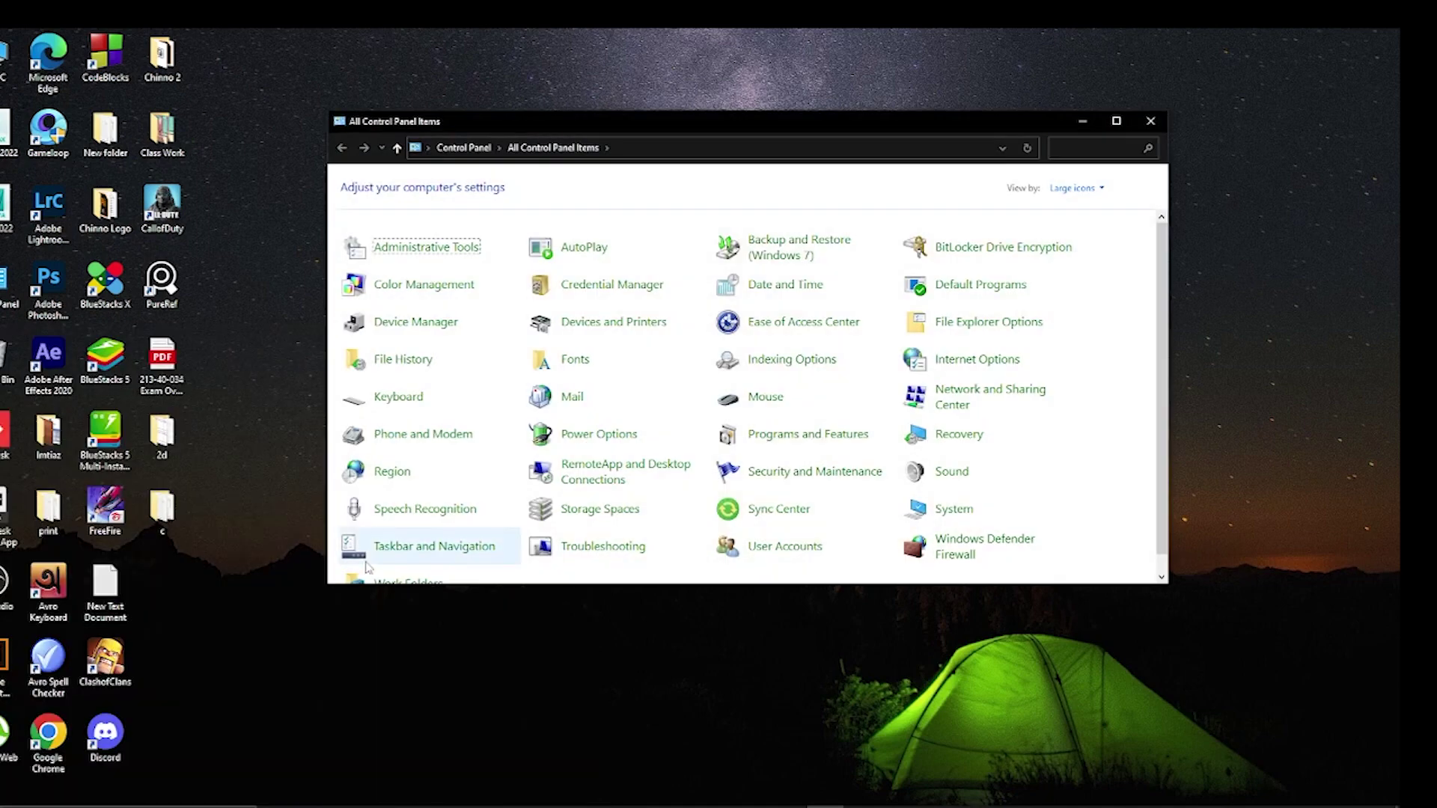
- Switch Control Panel from Category to Large icons view and open Speech Recognition
click(1116, 120)
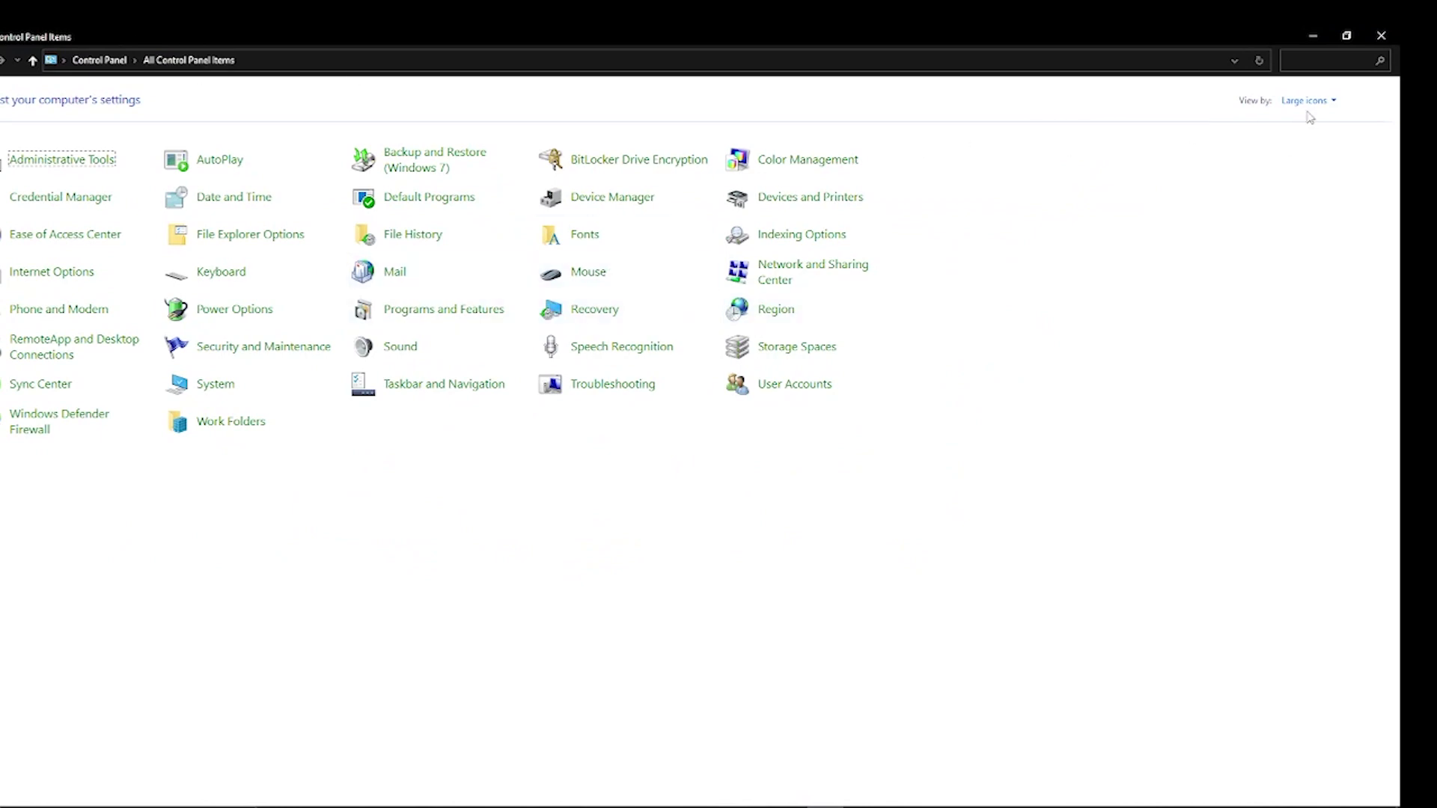
click(1347, 35)
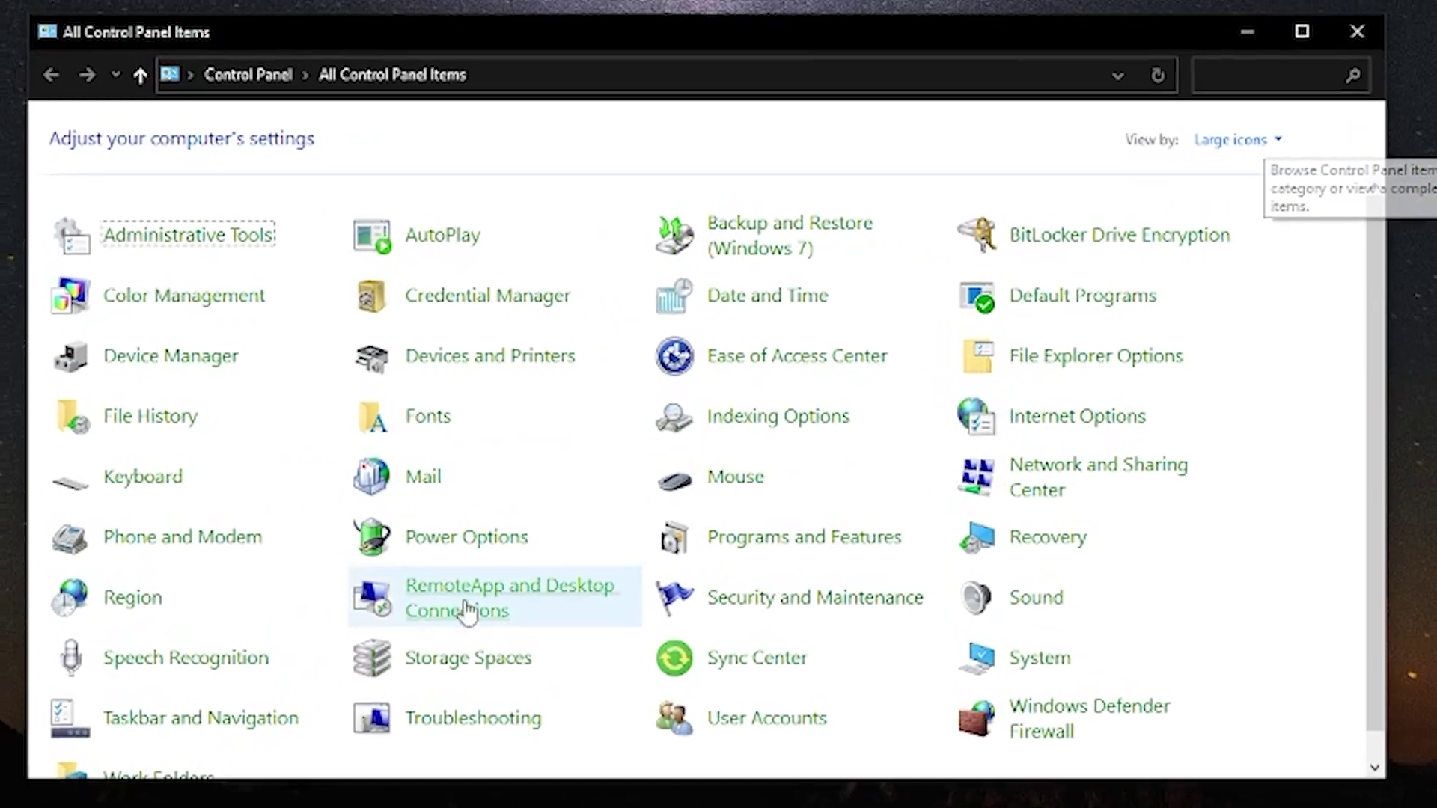
click(1265, 139)
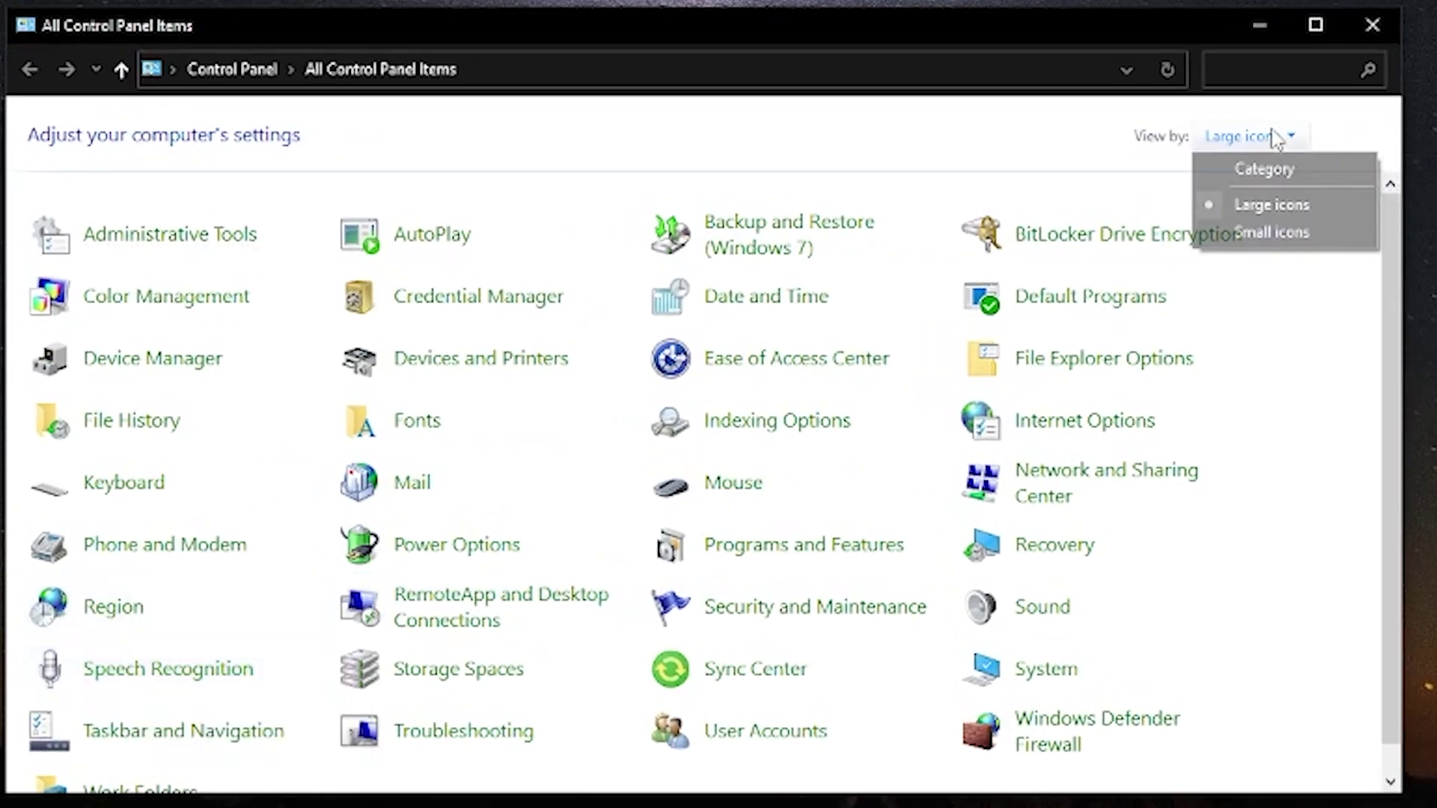
click(1265, 171)
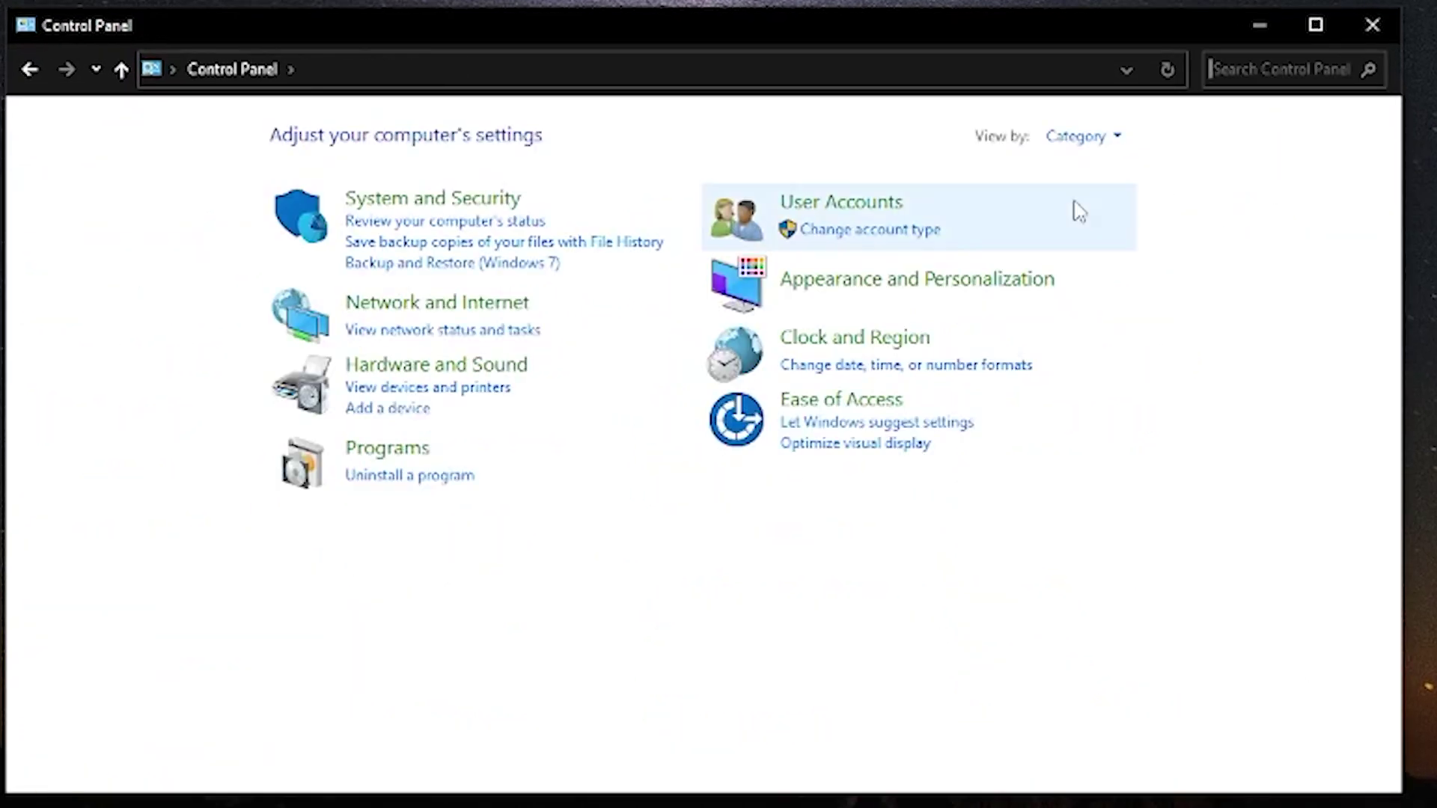
click(1117, 136)
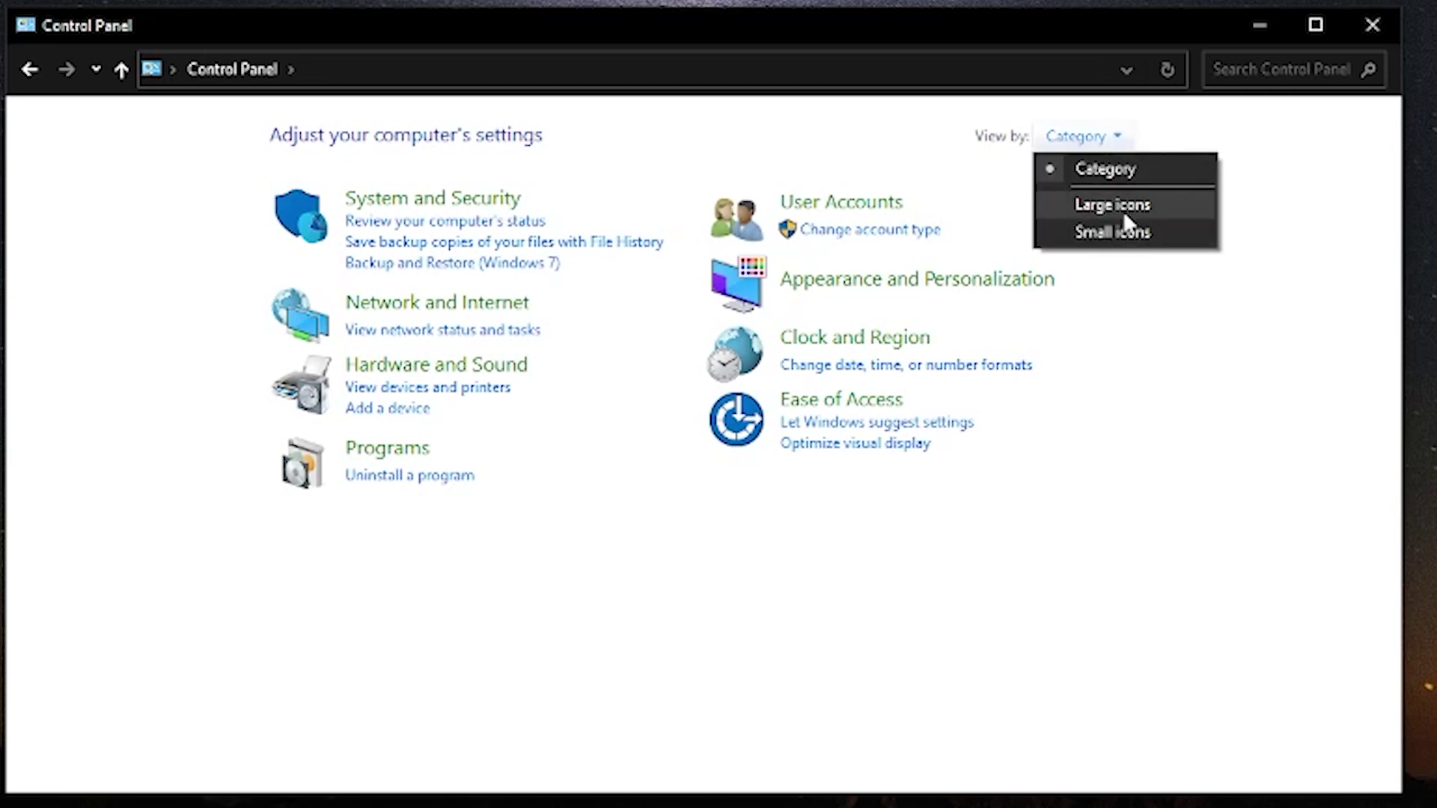
click(1126, 209)
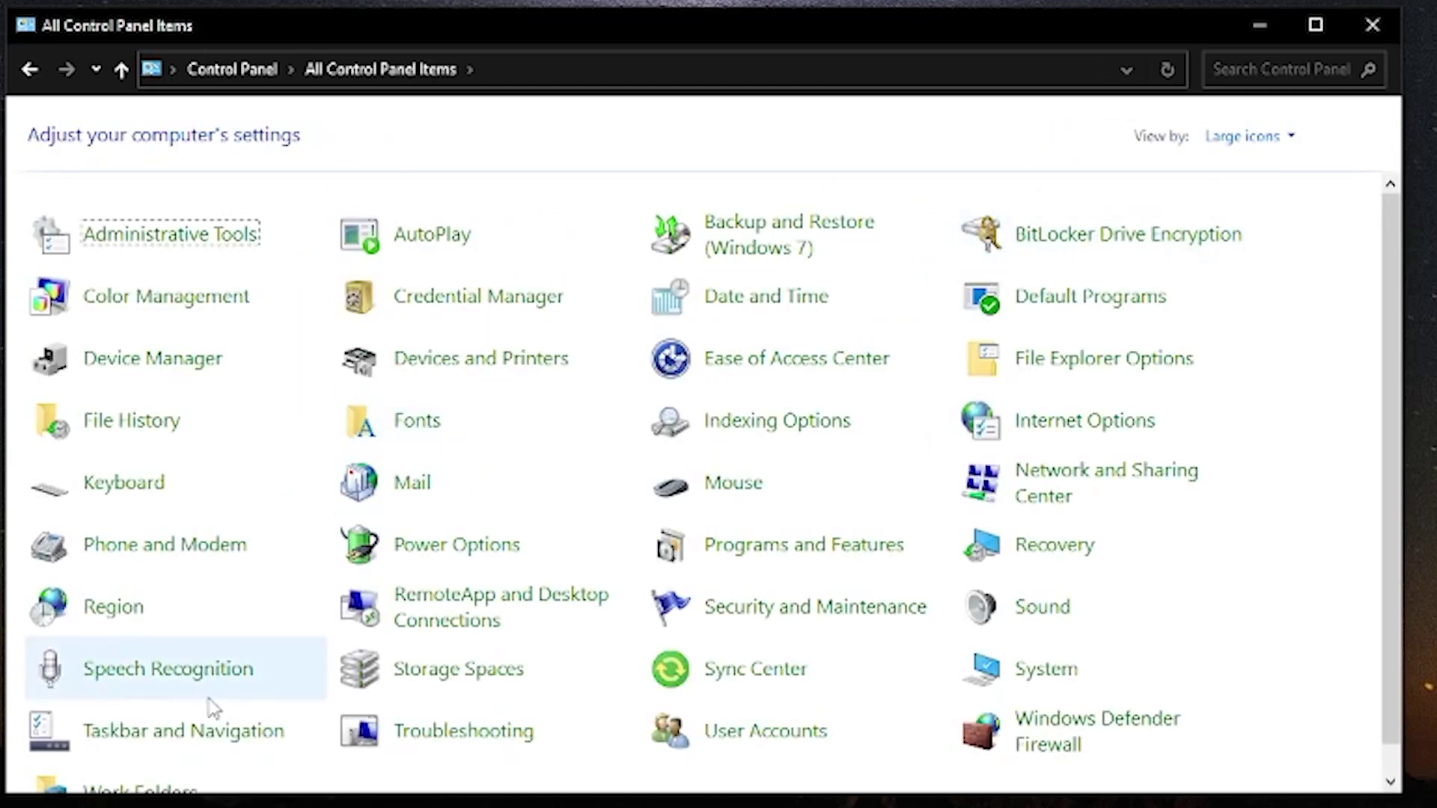
click(159, 682)
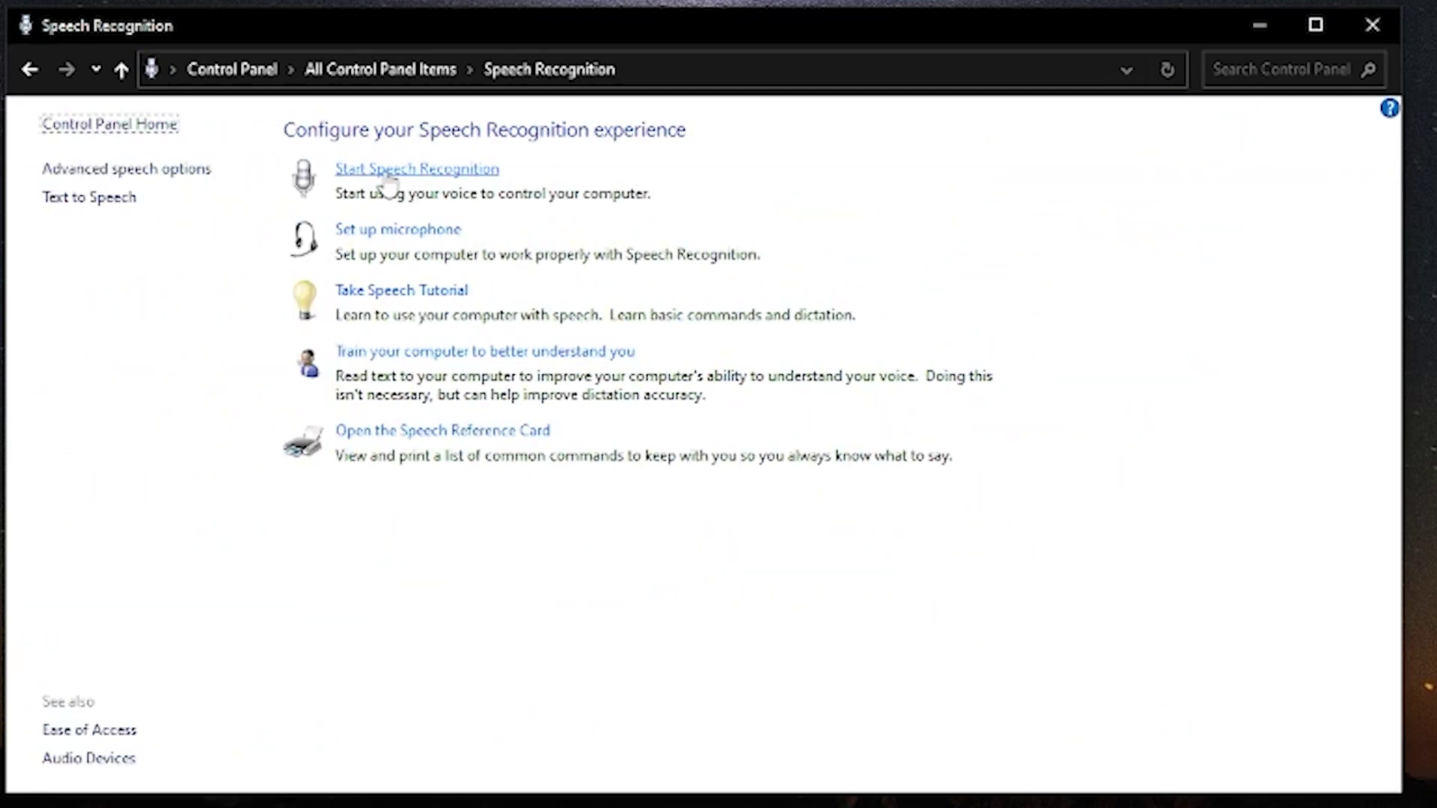
- Run the setup wizard with a headset microphone and complete the microphone volume check twice
click(423, 171)
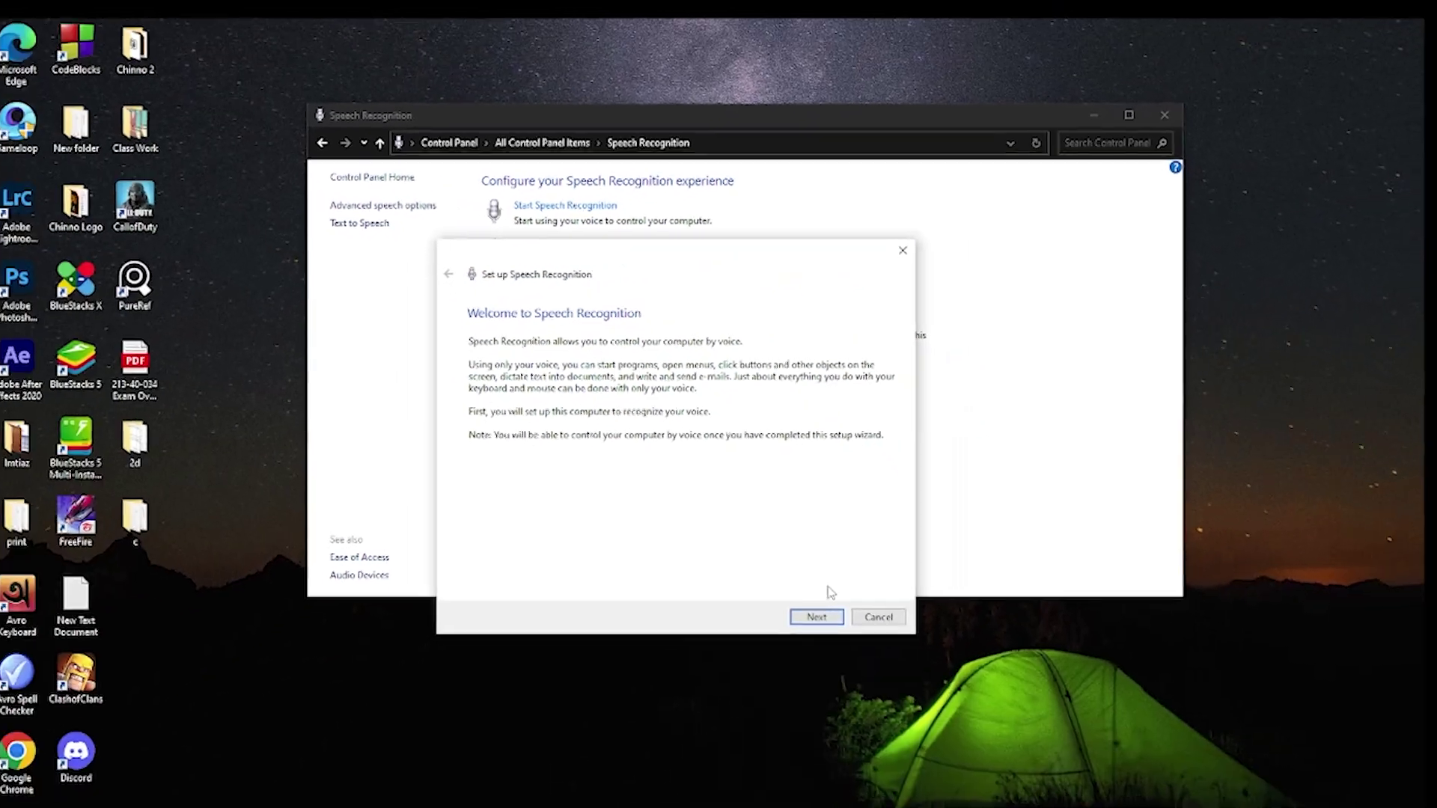
click(816, 617)
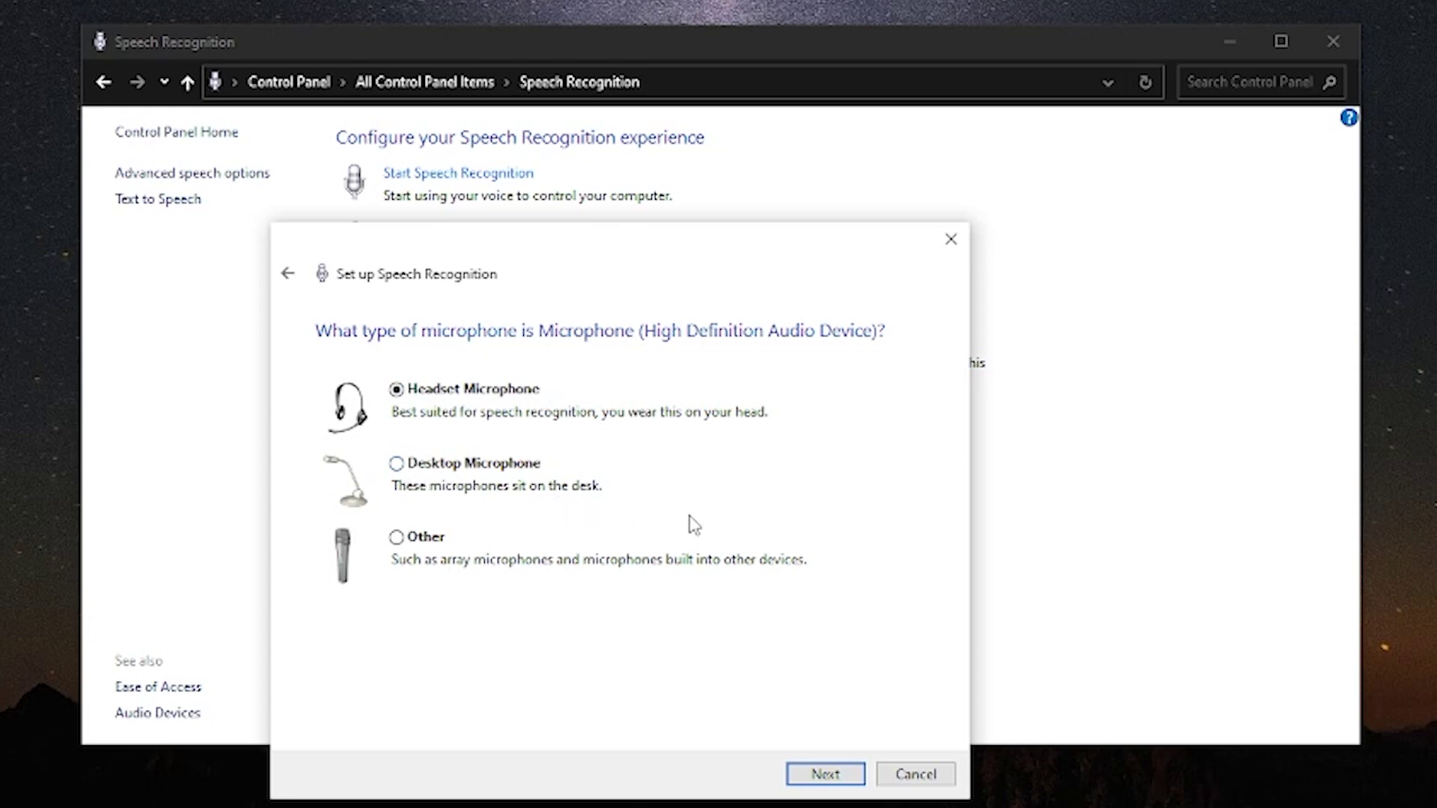
click(816, 777)
click(817, 775)
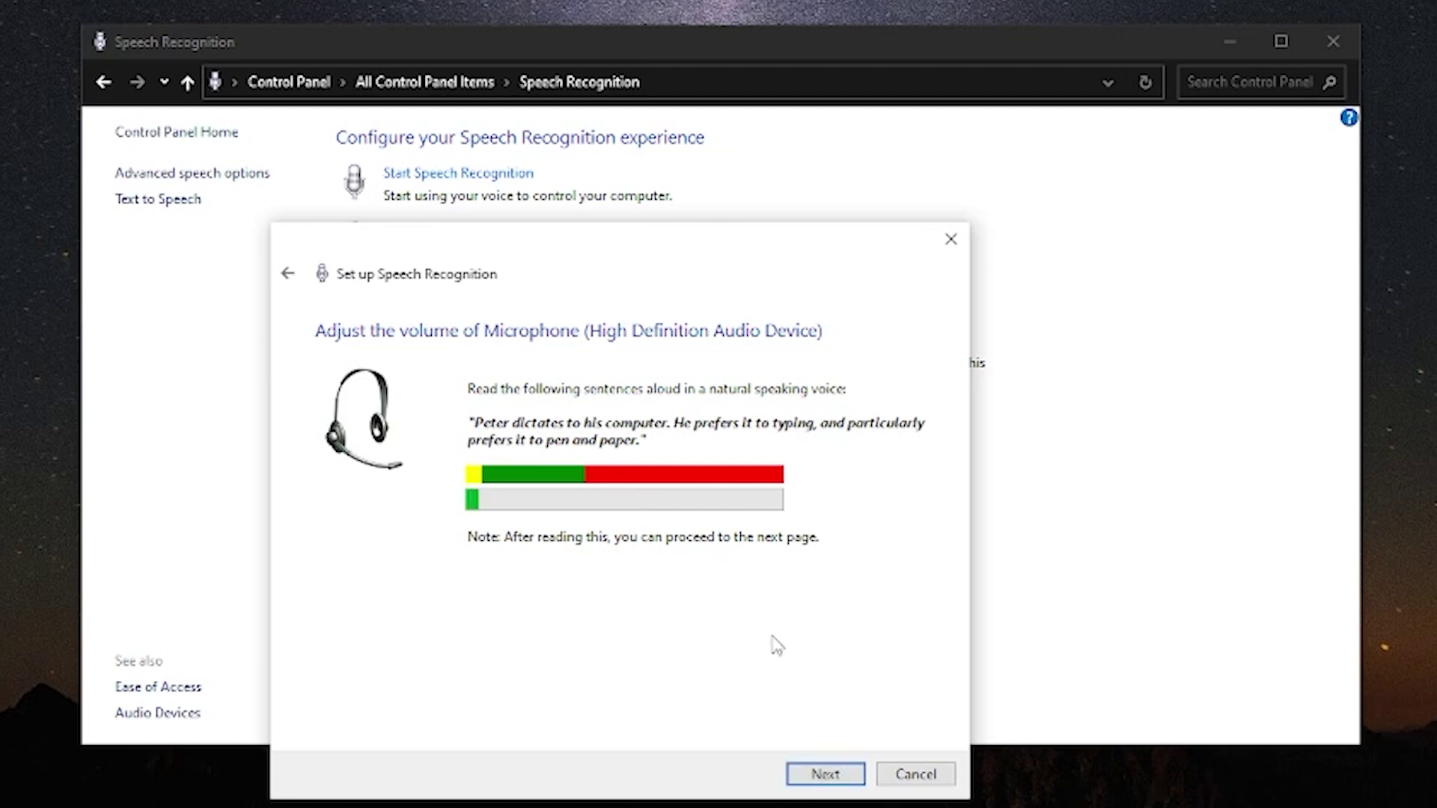
click(824, 777)
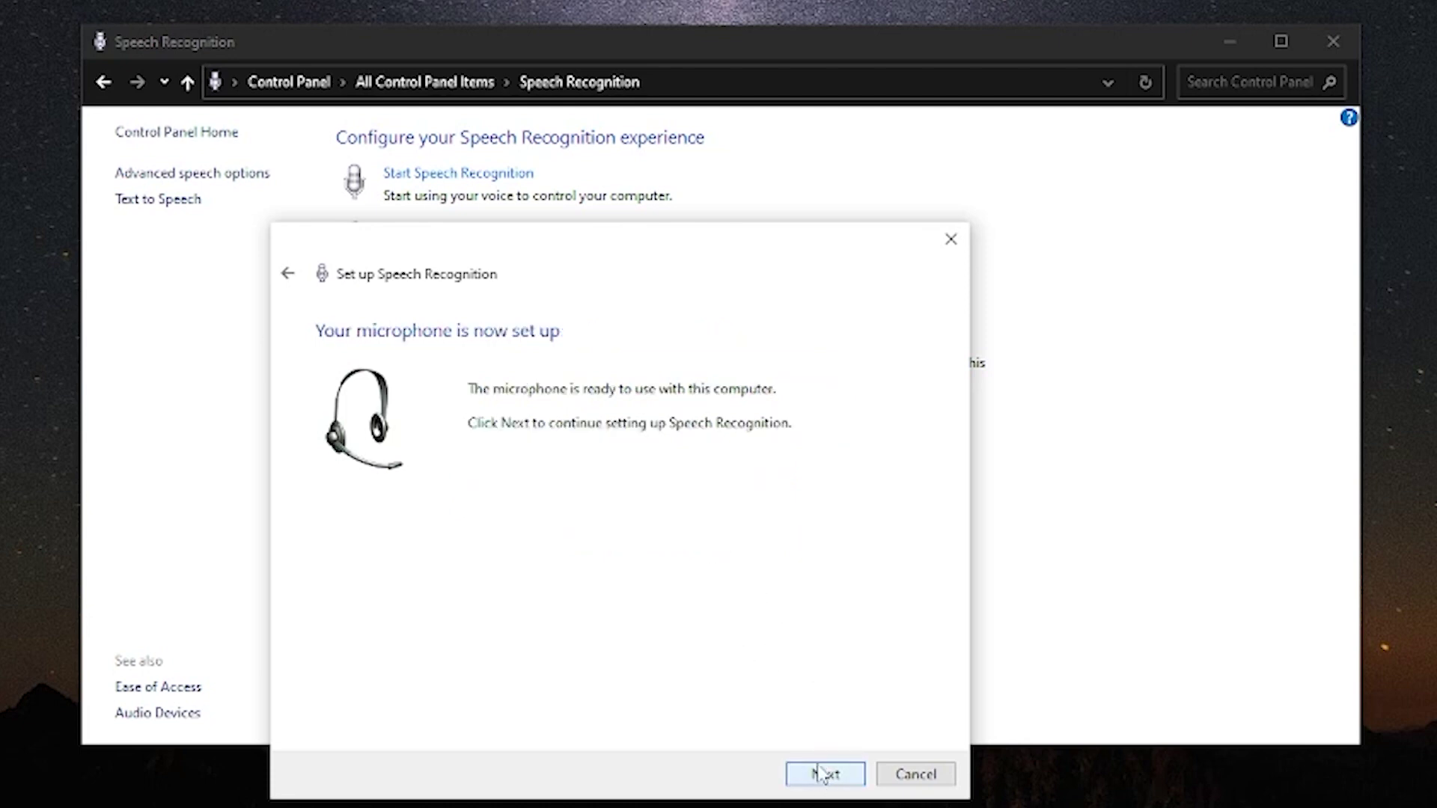
click(289, 275)
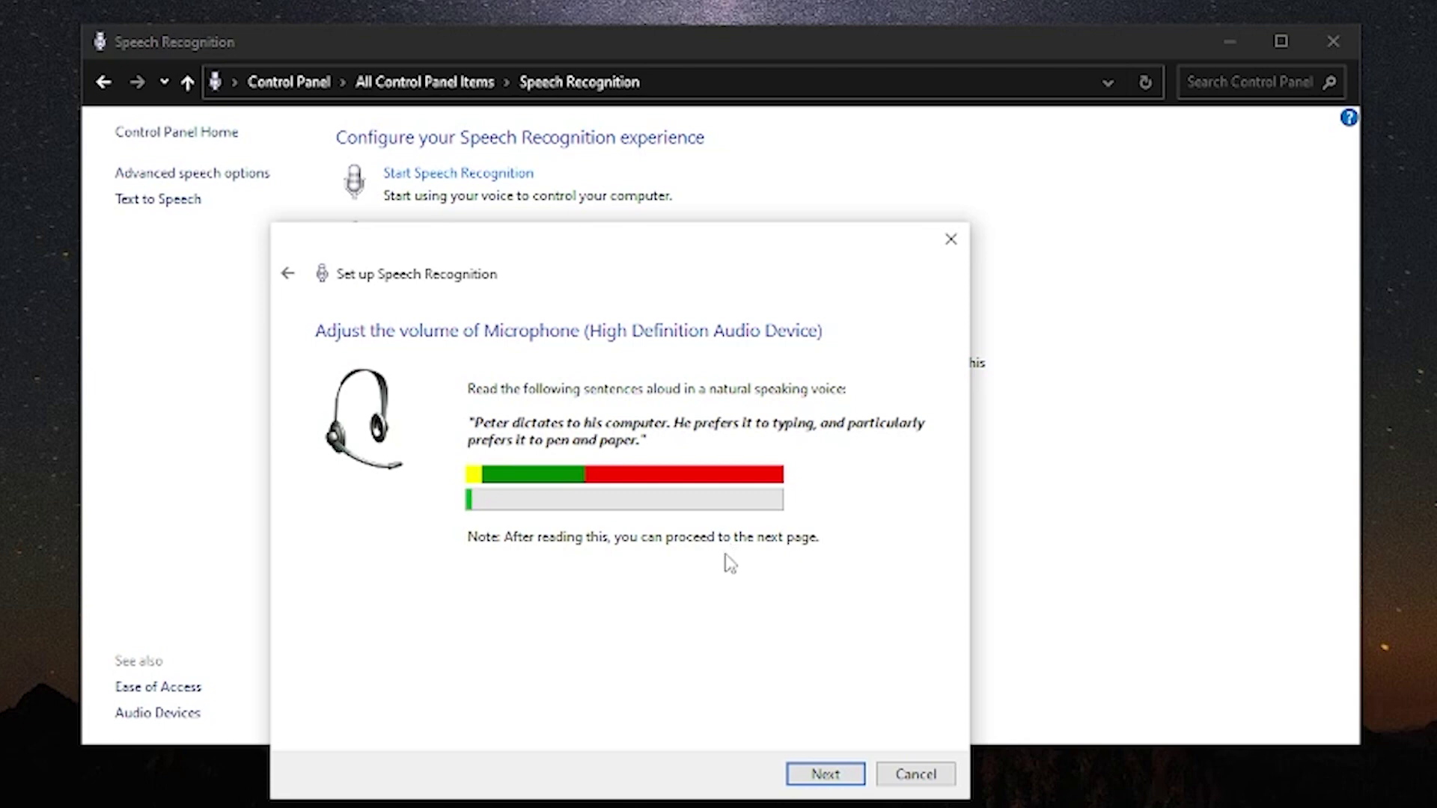
click(823, 774)
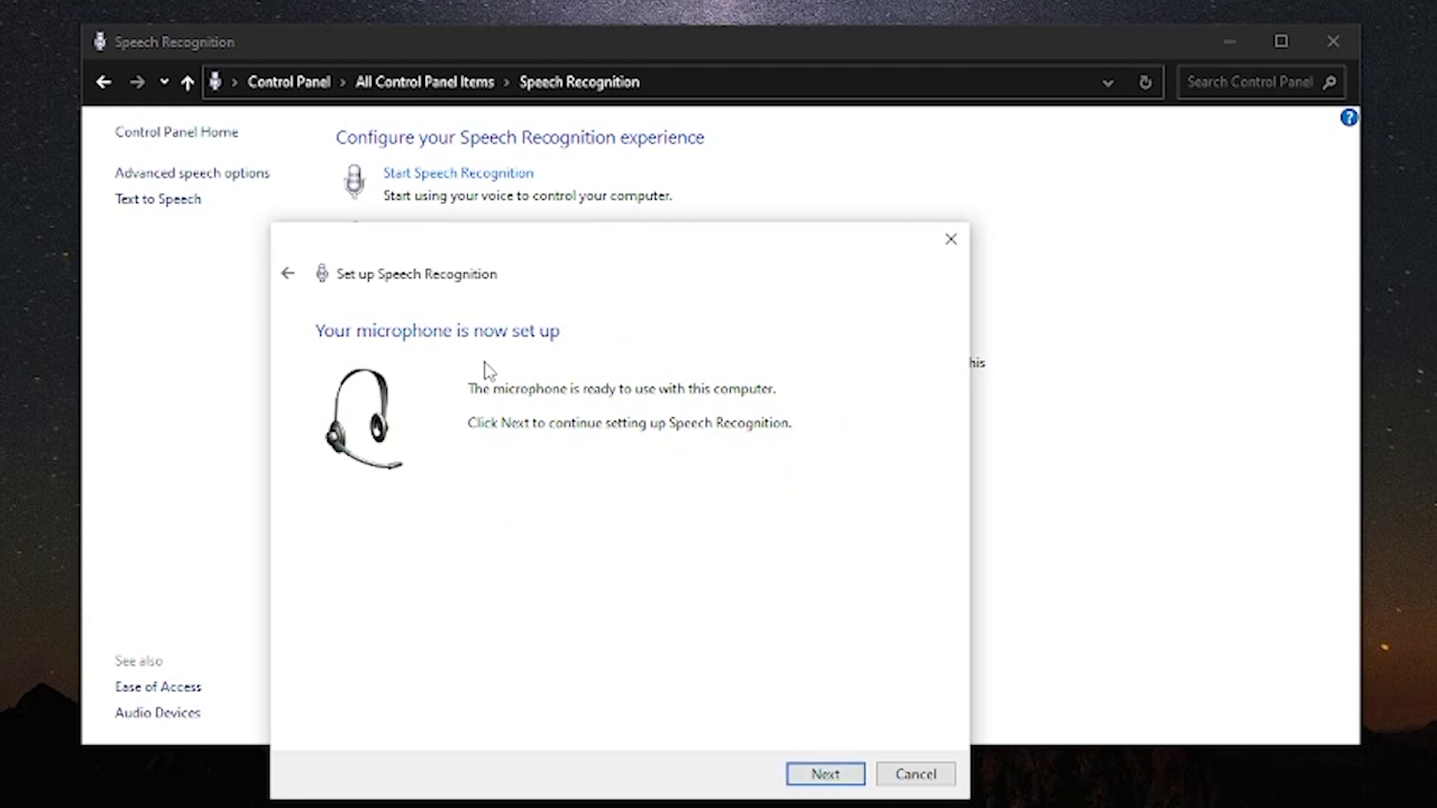
click(829, 775)
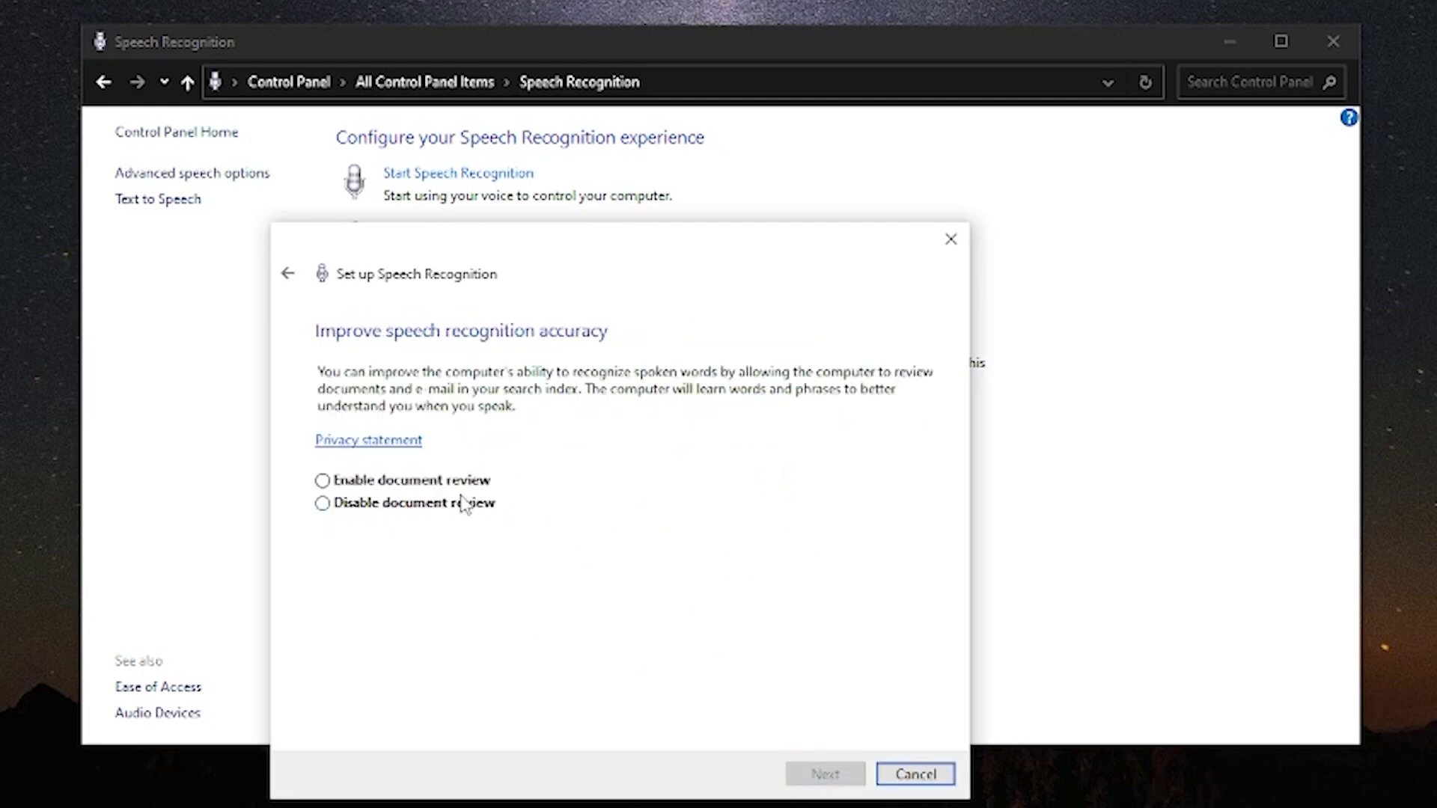
- Enable document review, keep manual activation mode, skip the reference card, and keep Run at startup
click(323, 481)
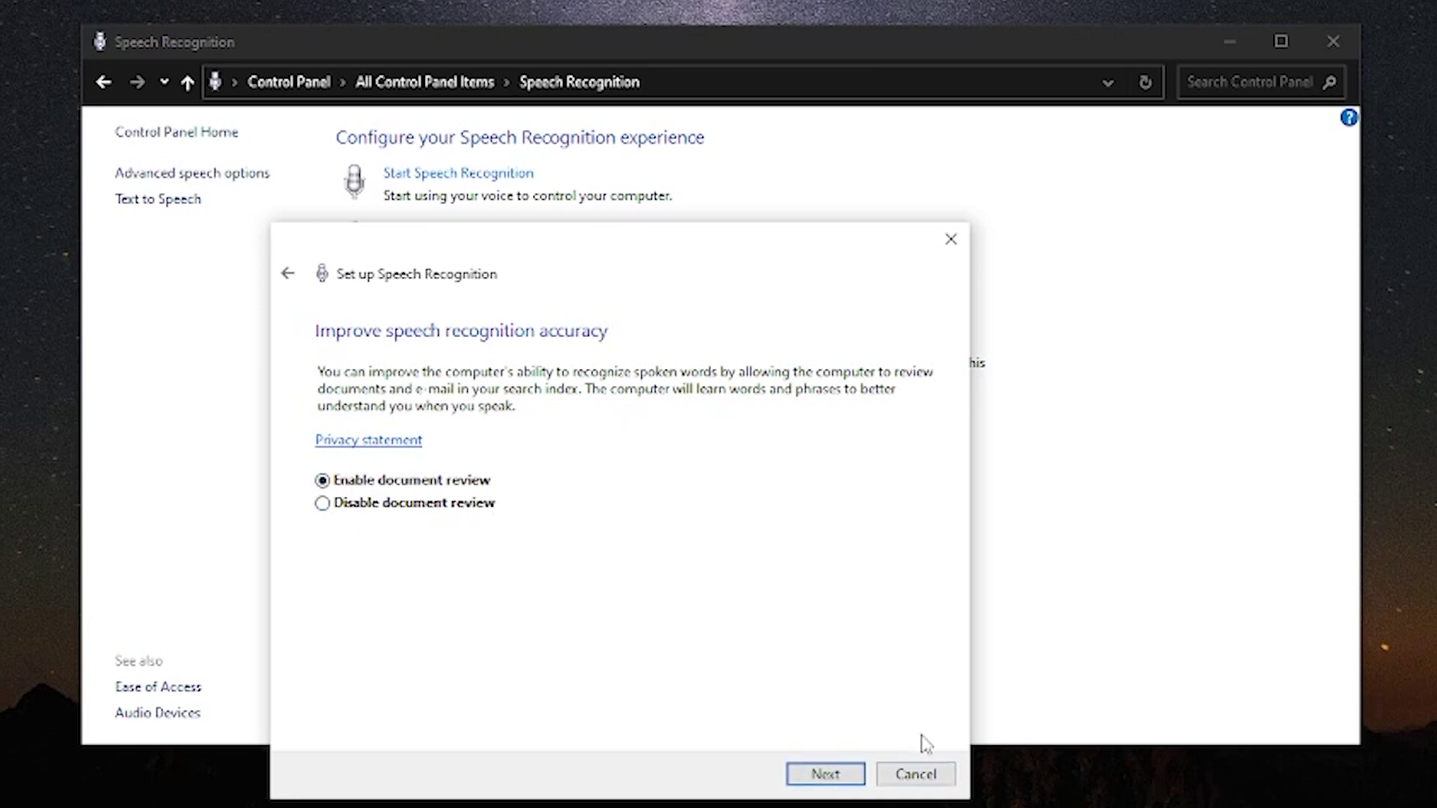
click(825, 773)
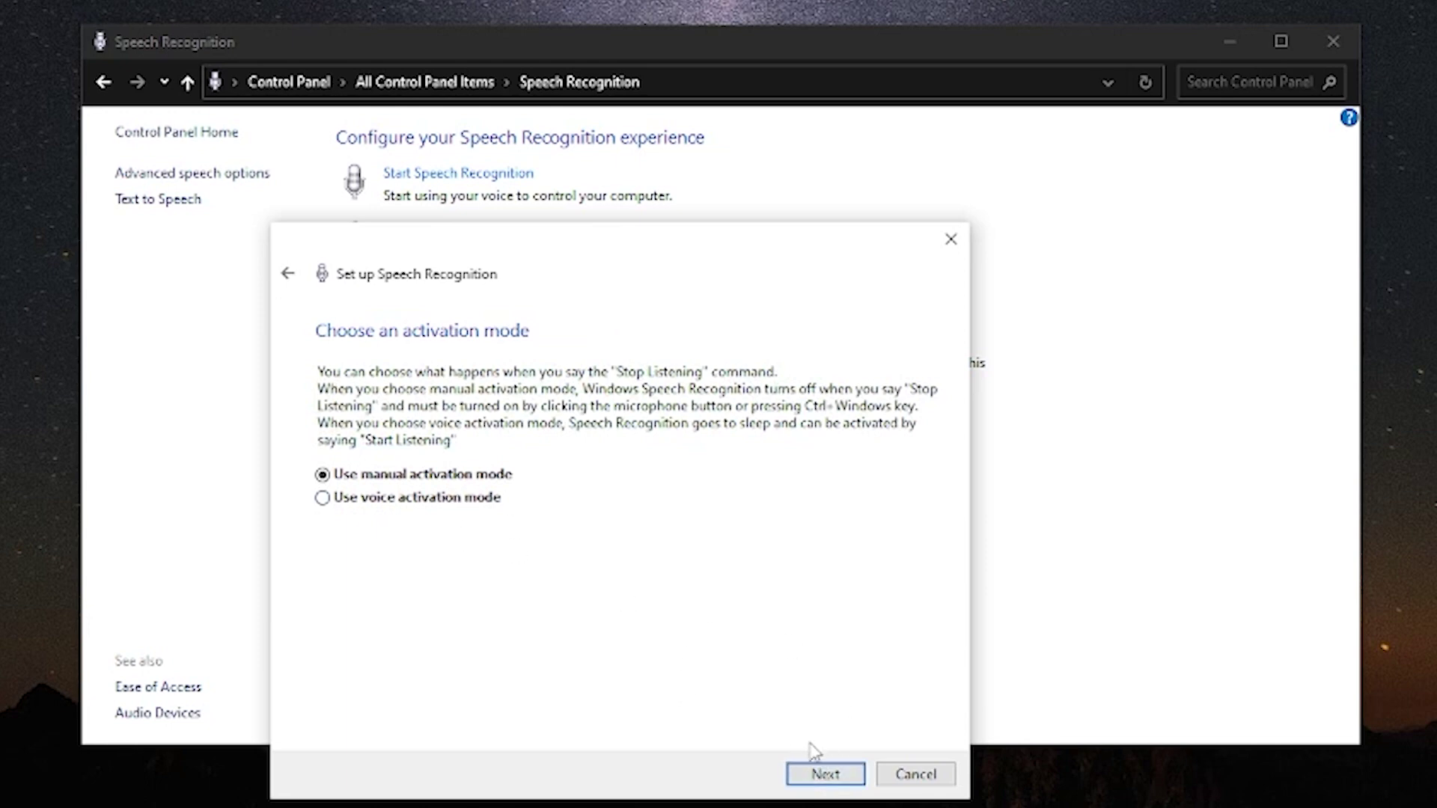
click(827, 775)
click(831, 778)
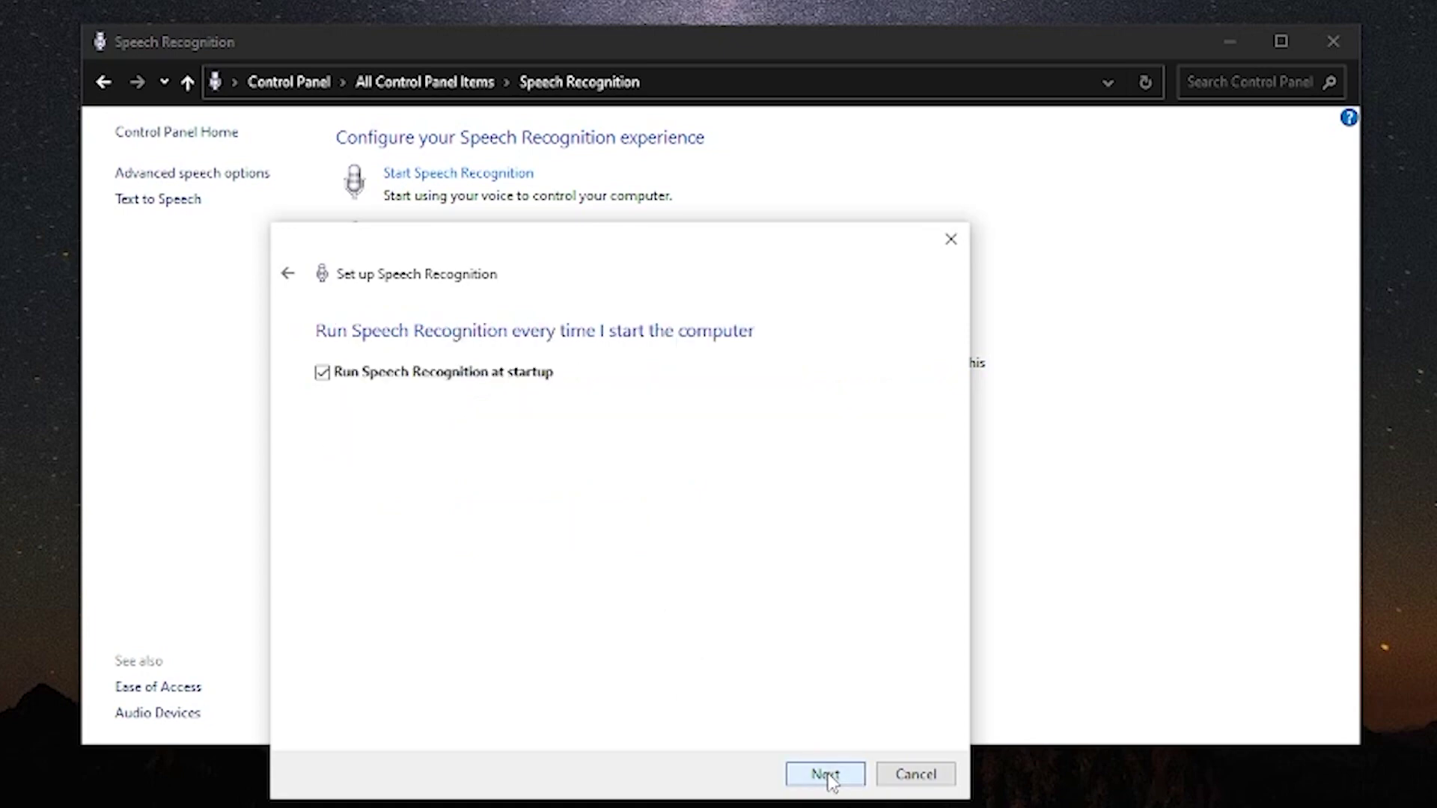
click(830, 778)
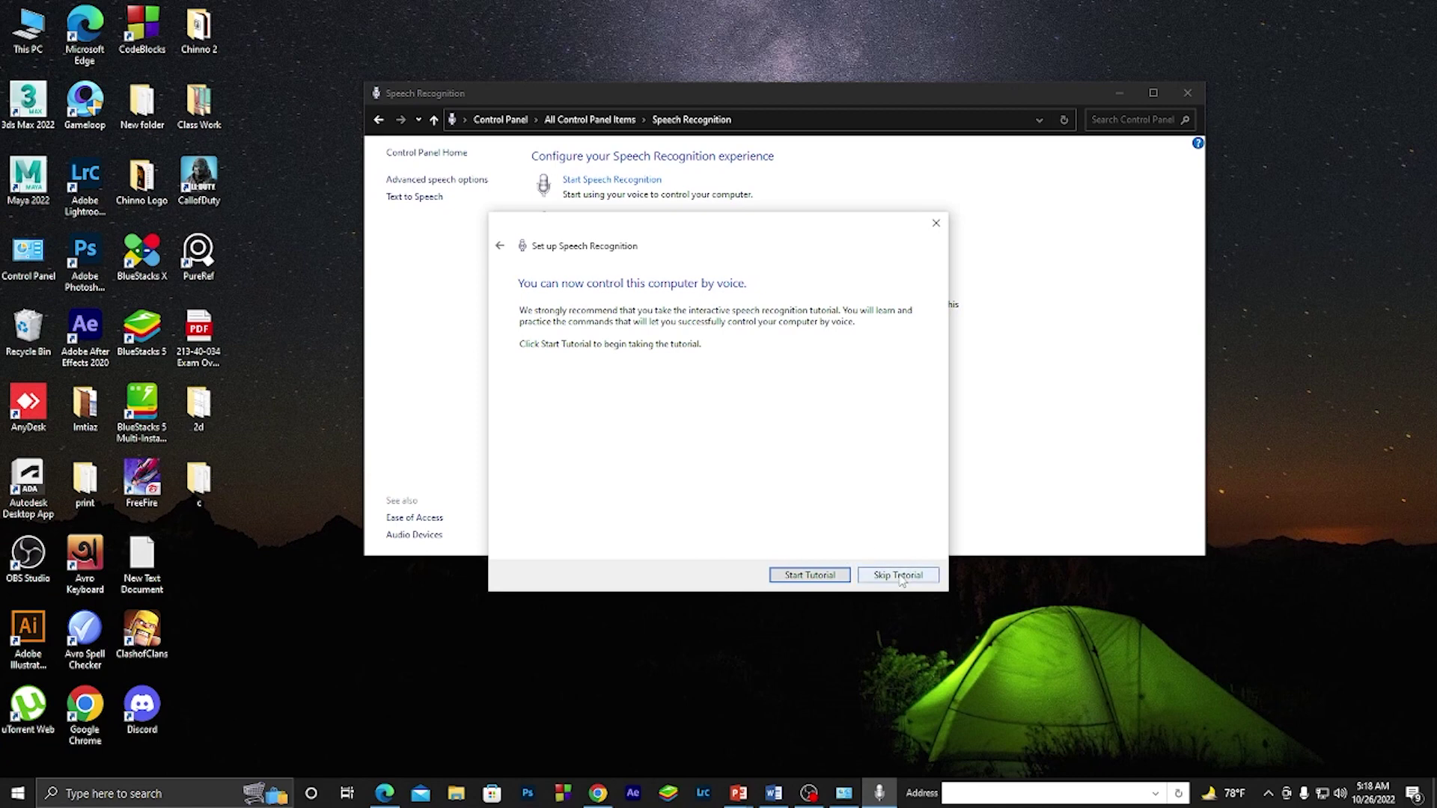
- Skip the tutorial, close the Speech Recognition window, and drag the speech bar down
click(898, 575)
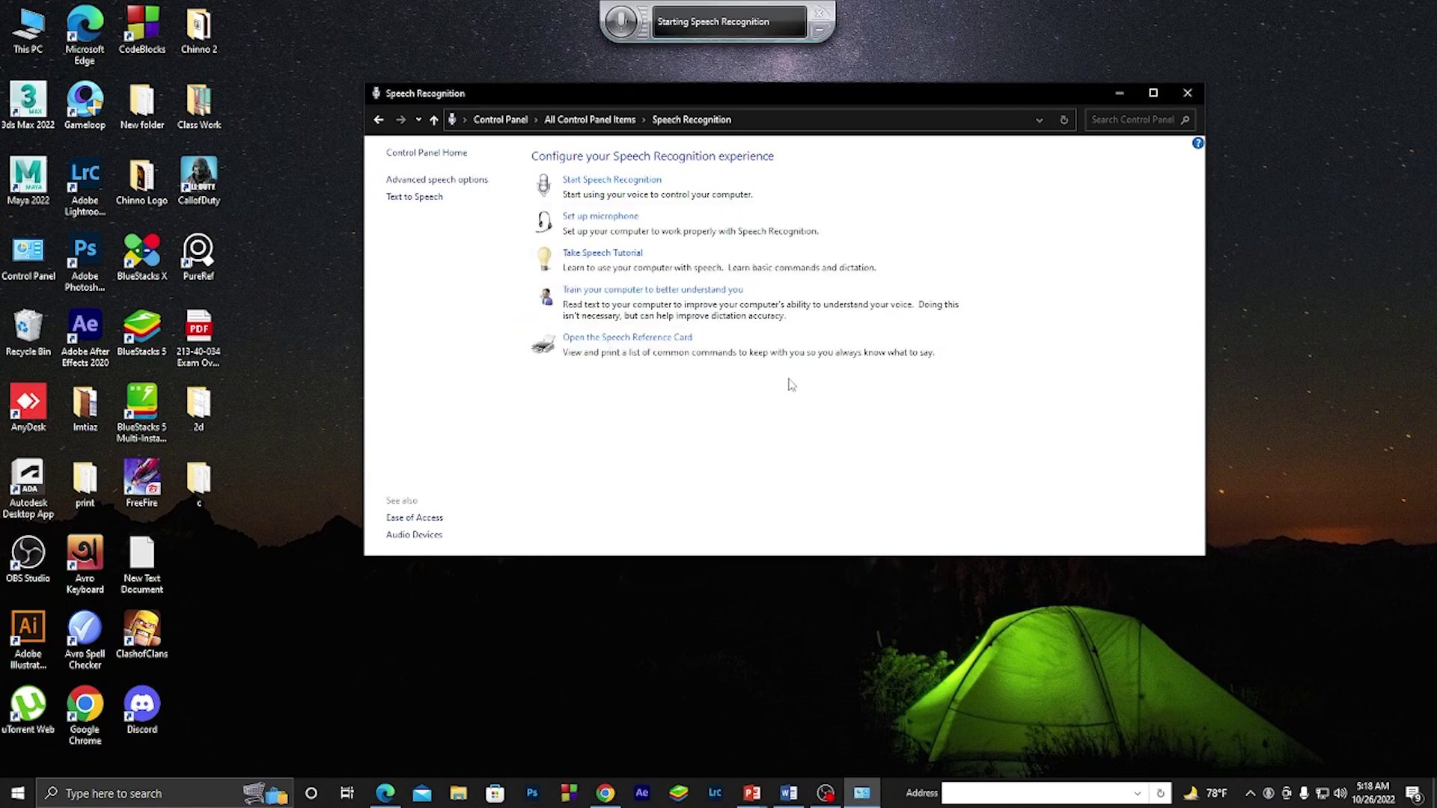
click(1187, 93)
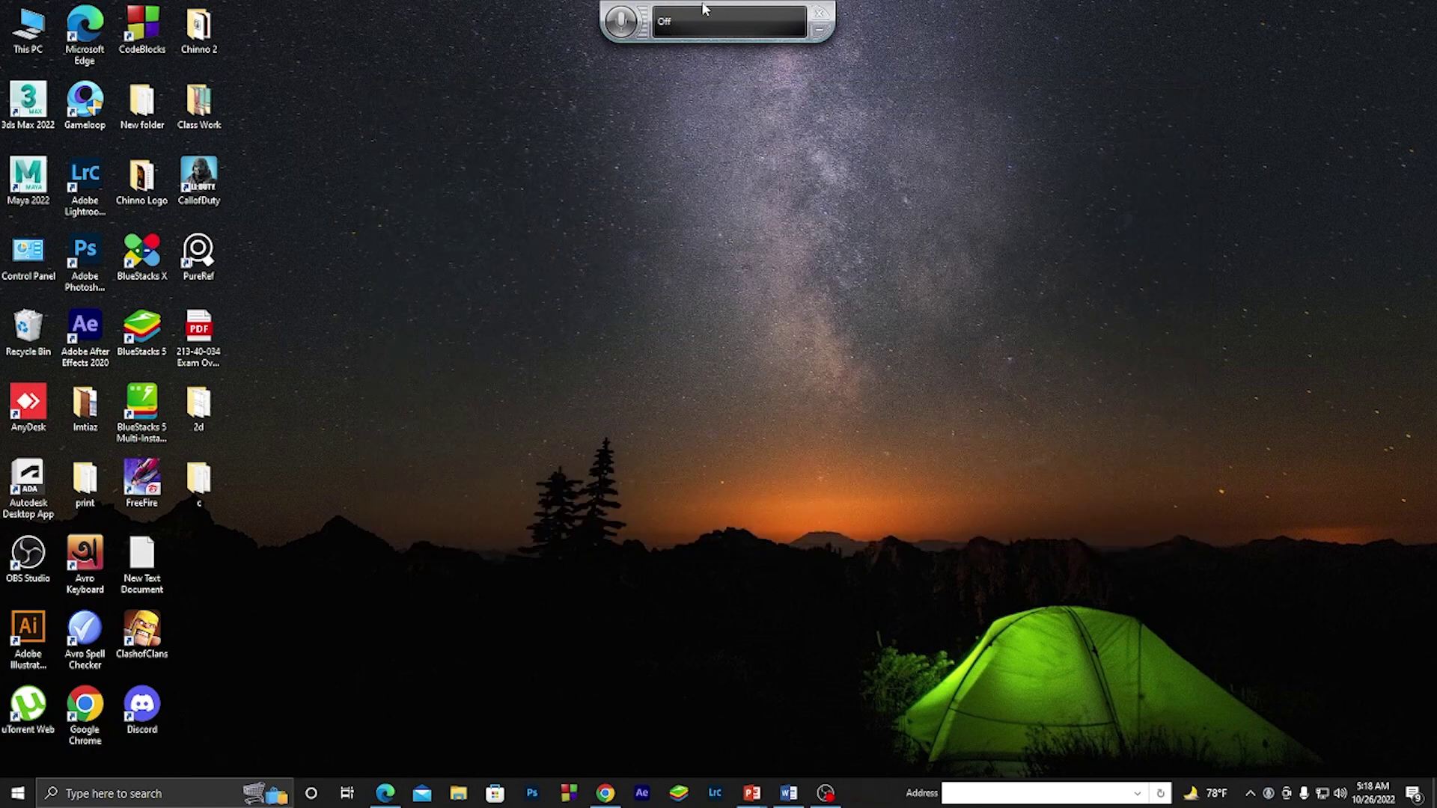
drag(704, 9, 794, 126)
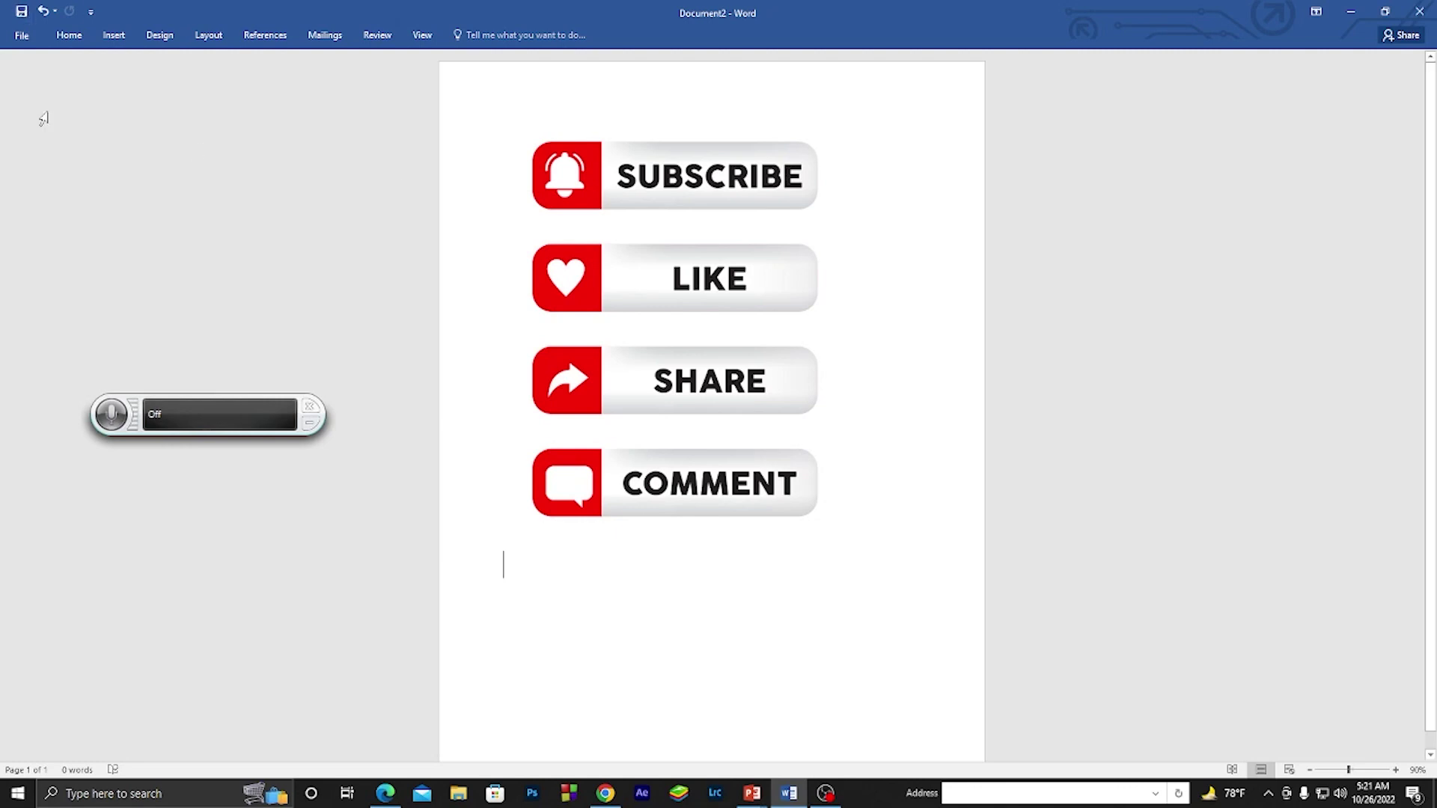
- Dictate 'Hello base things so much for joining the best' and review it in the dictation box
click(119, 416)
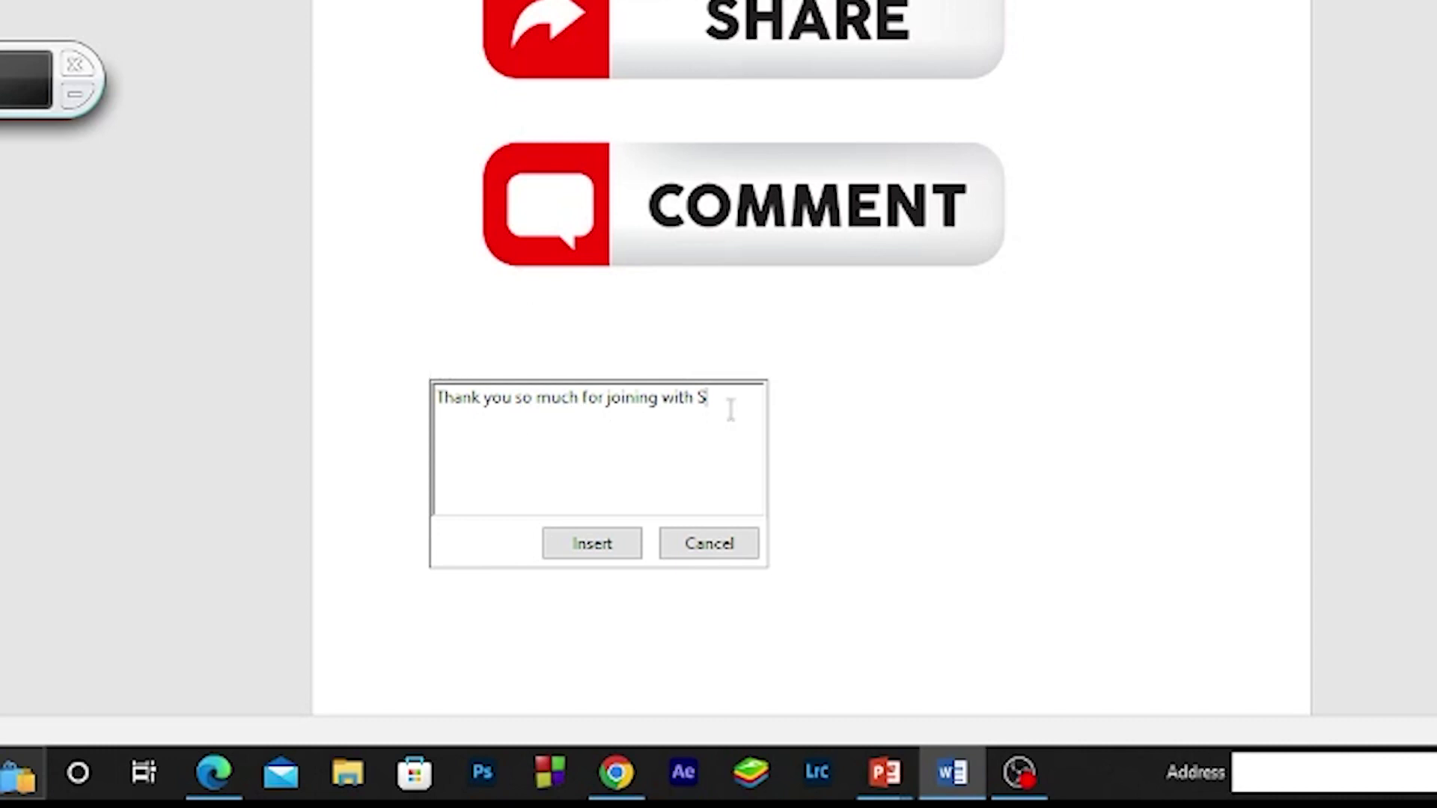
drag(704, 398, 347, 401)
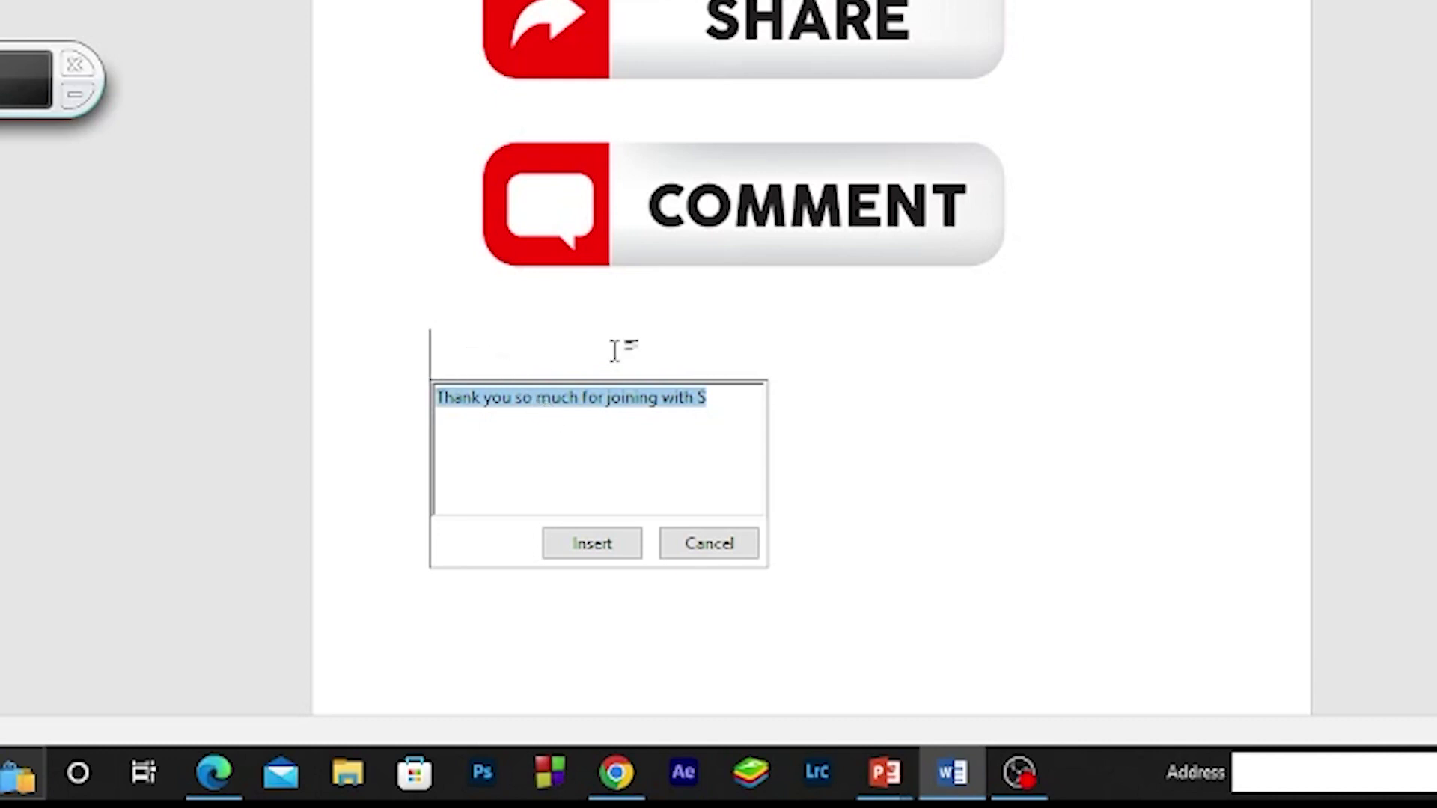
click(652, 428)
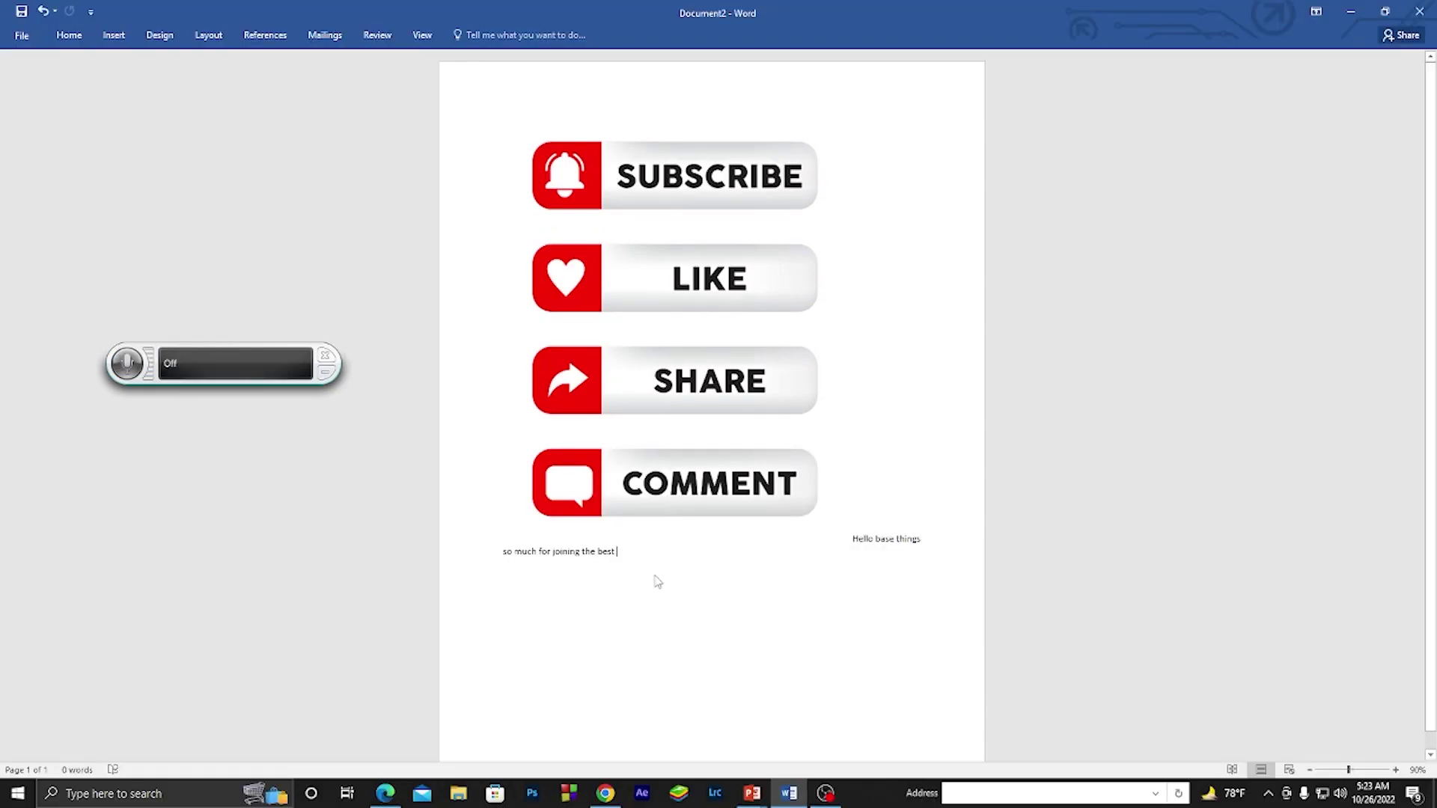
key(ctrl+a)
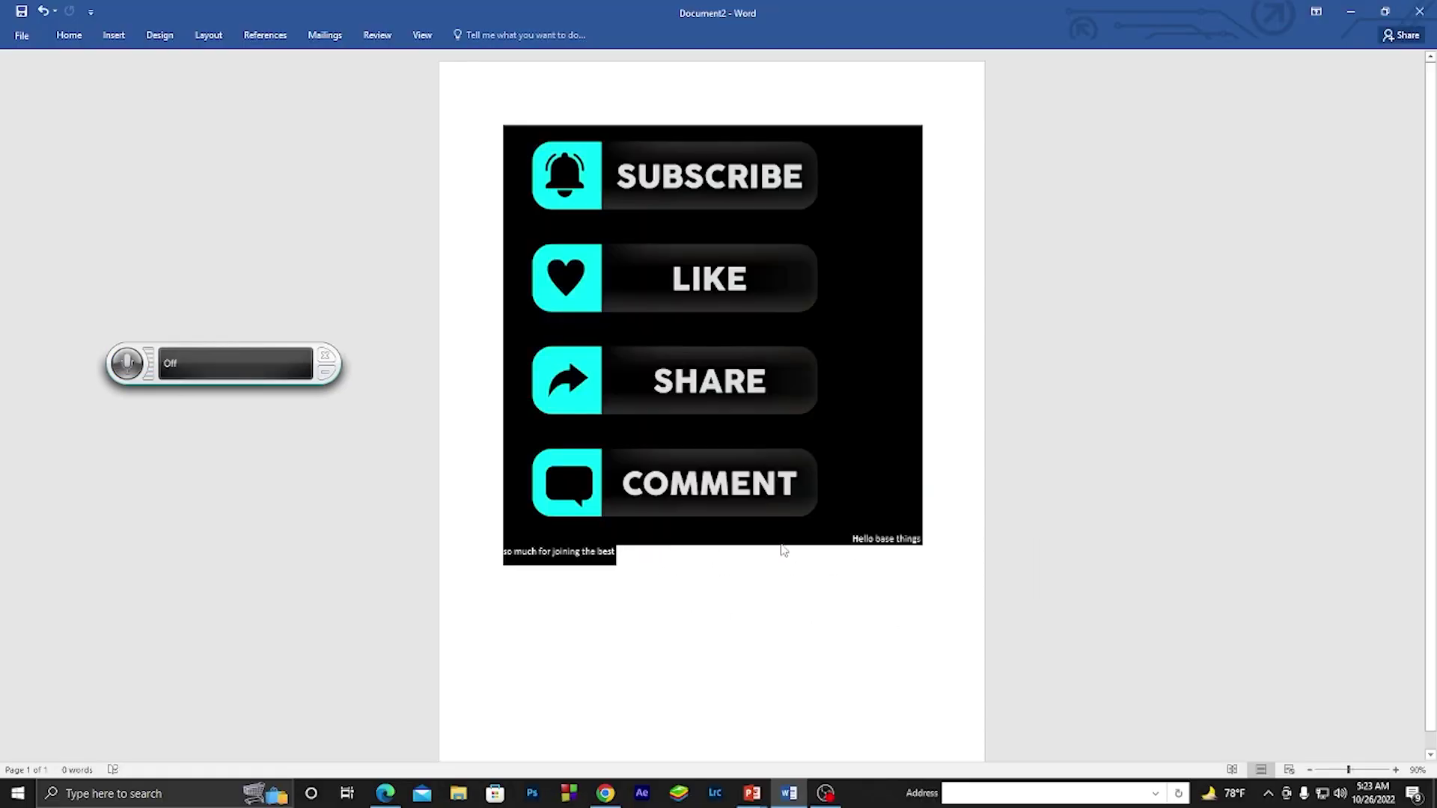
click(801, 547)
click(851, 540)
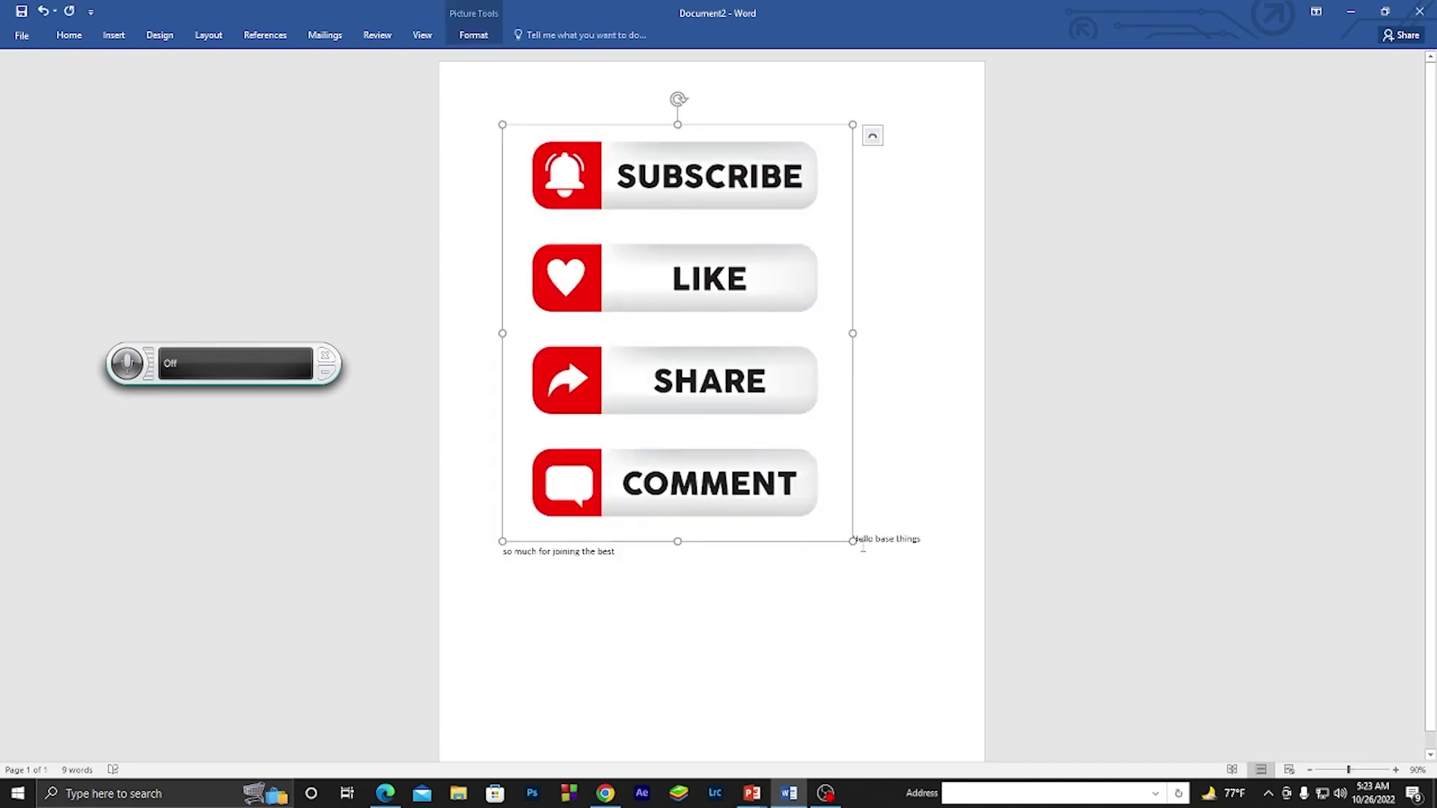
click(869, 547)
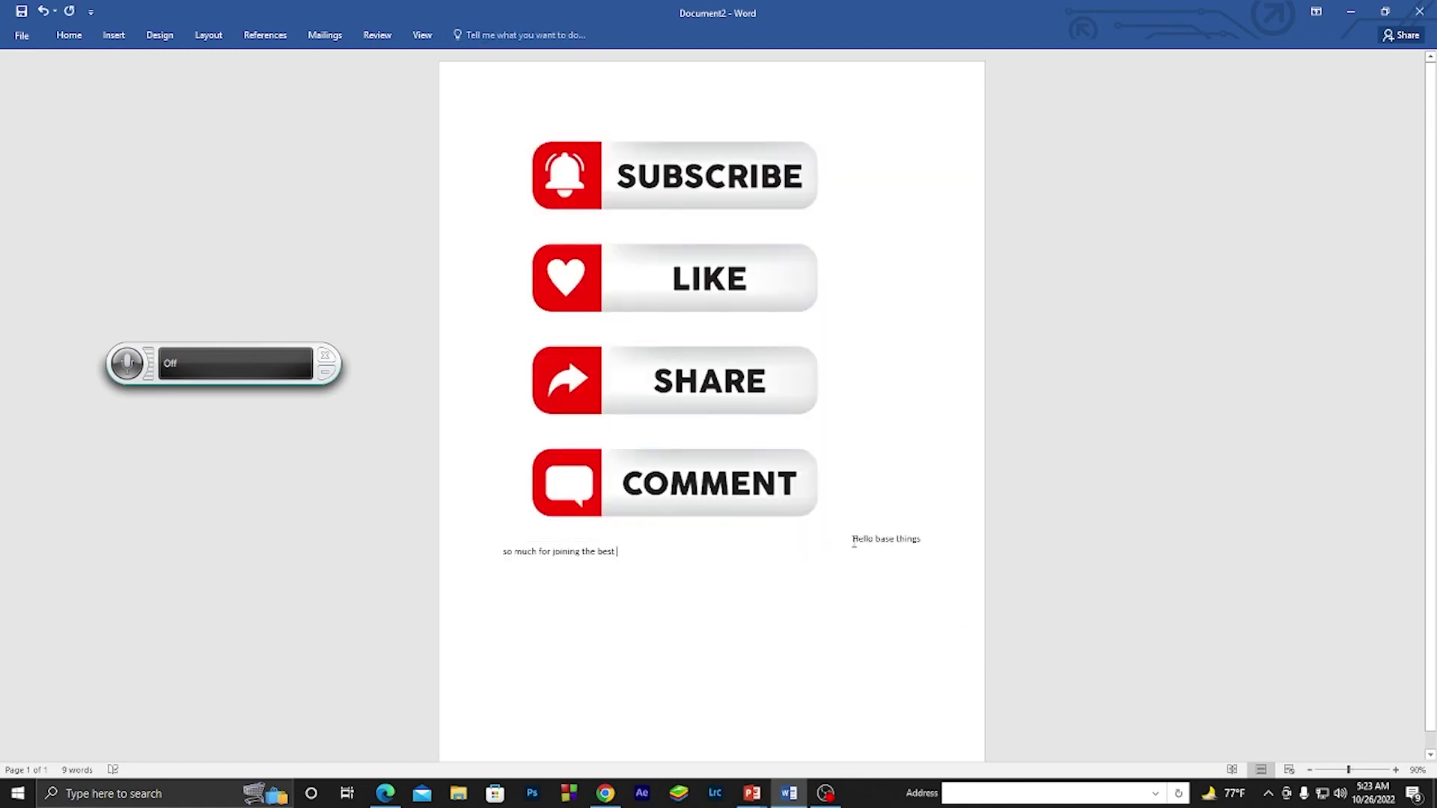